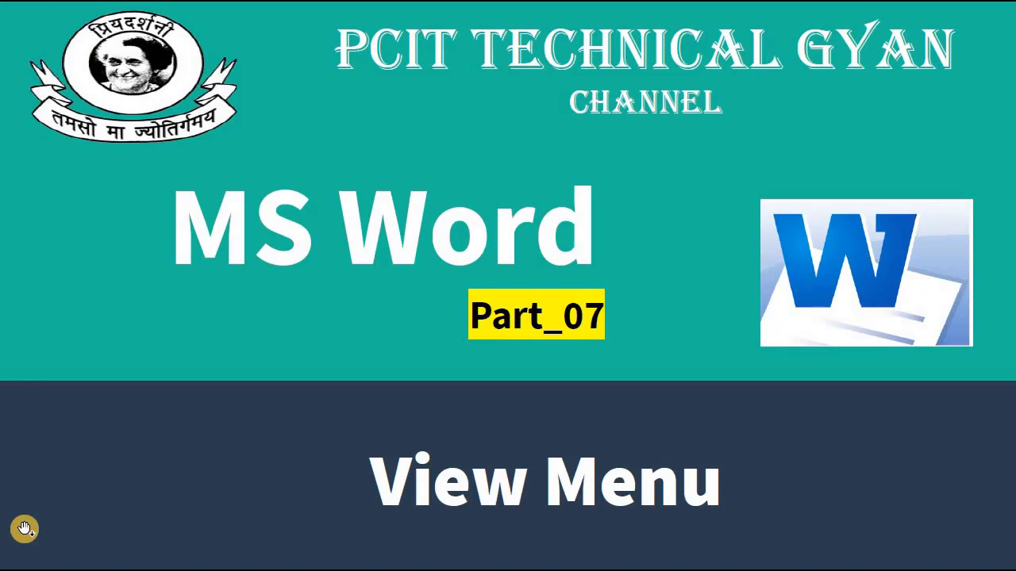
- Switch with Alt+Tab from the title slide to the blank Document1 window in Word
key(alt+Tab)
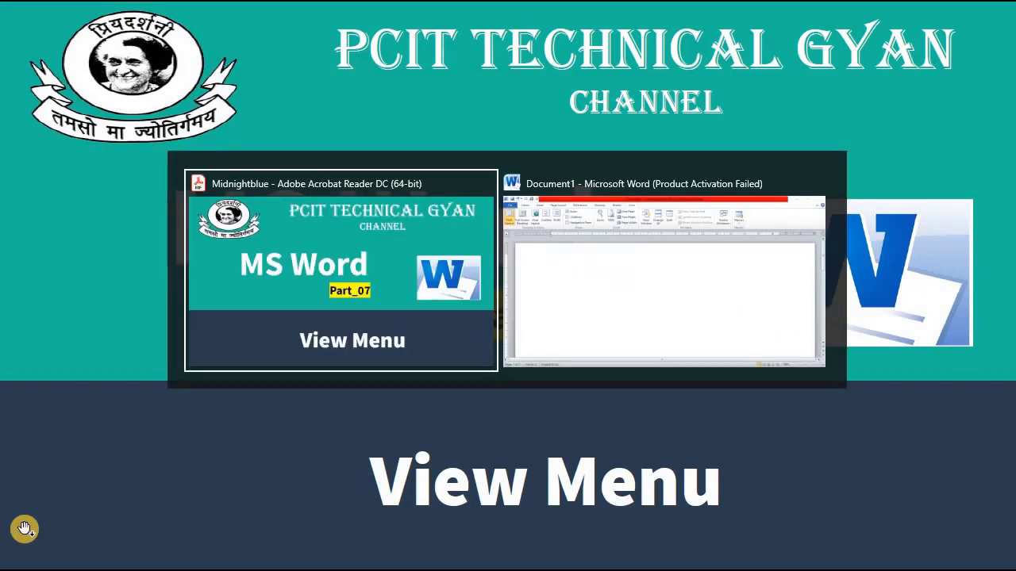
key(alt+Tab)
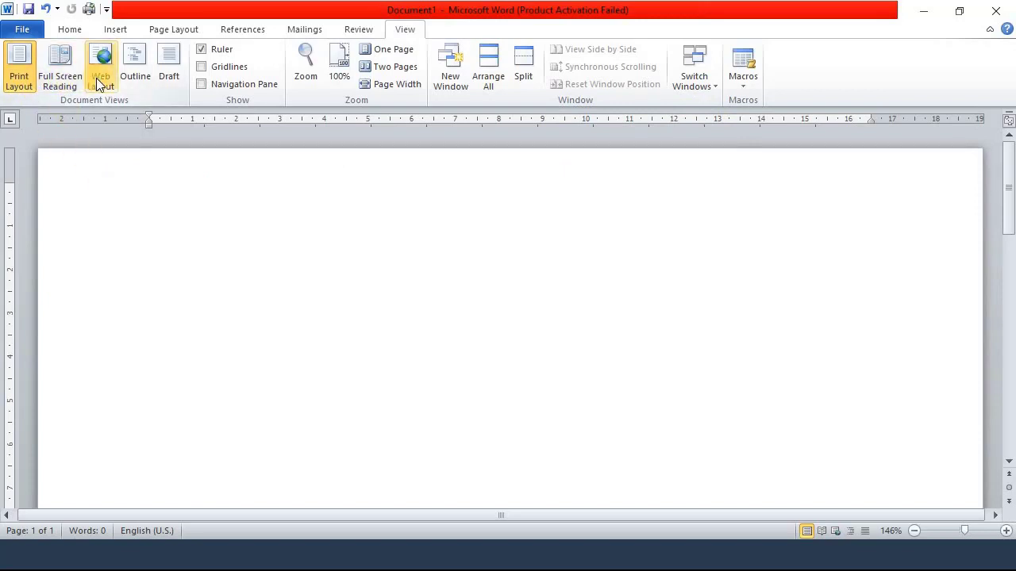
- Preview the document in Full Screen Reading, close it, then switch to Web Layout
click(42, 71)
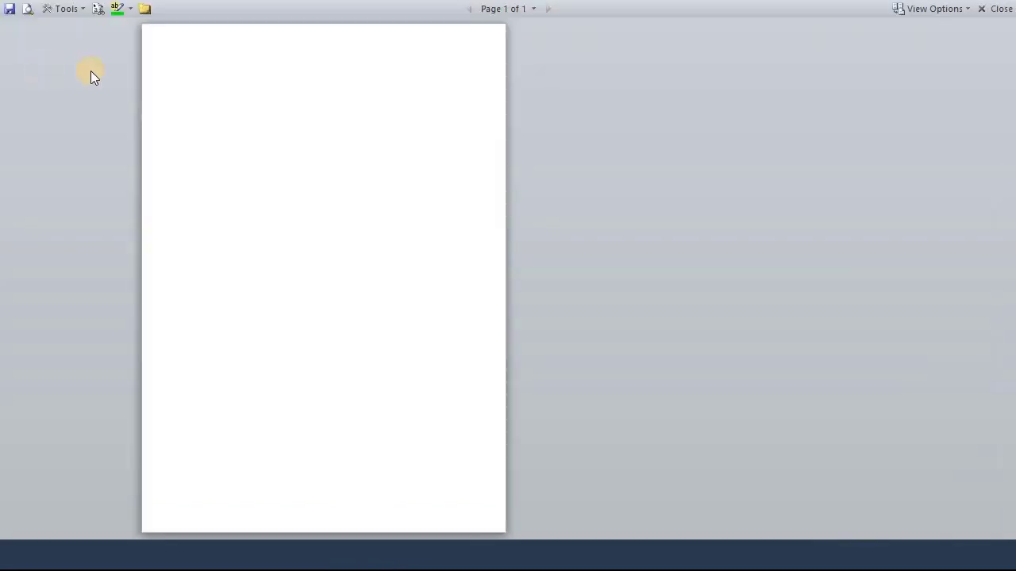
click(992, 9)
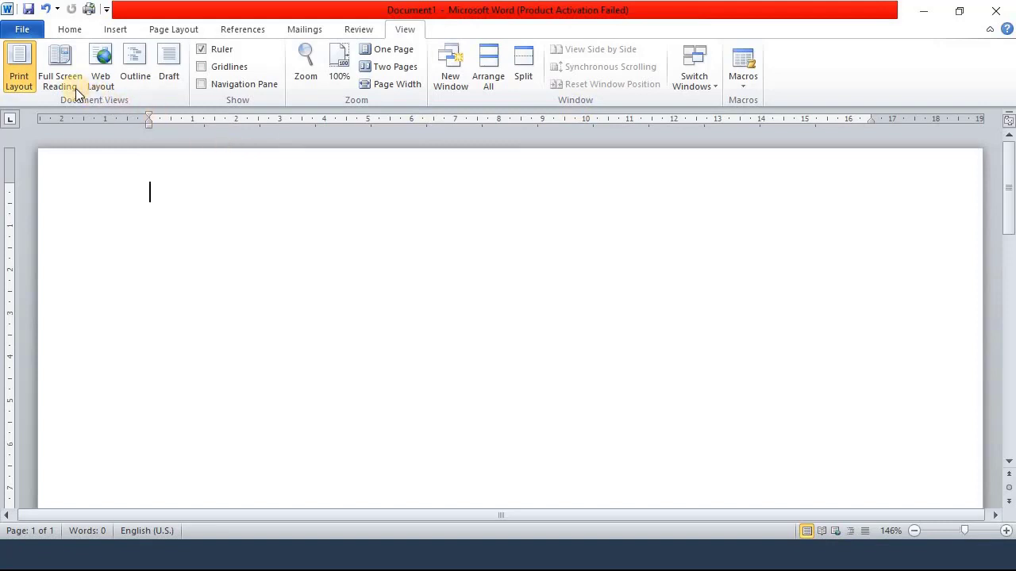
click(107, 188)
click(106, 65)
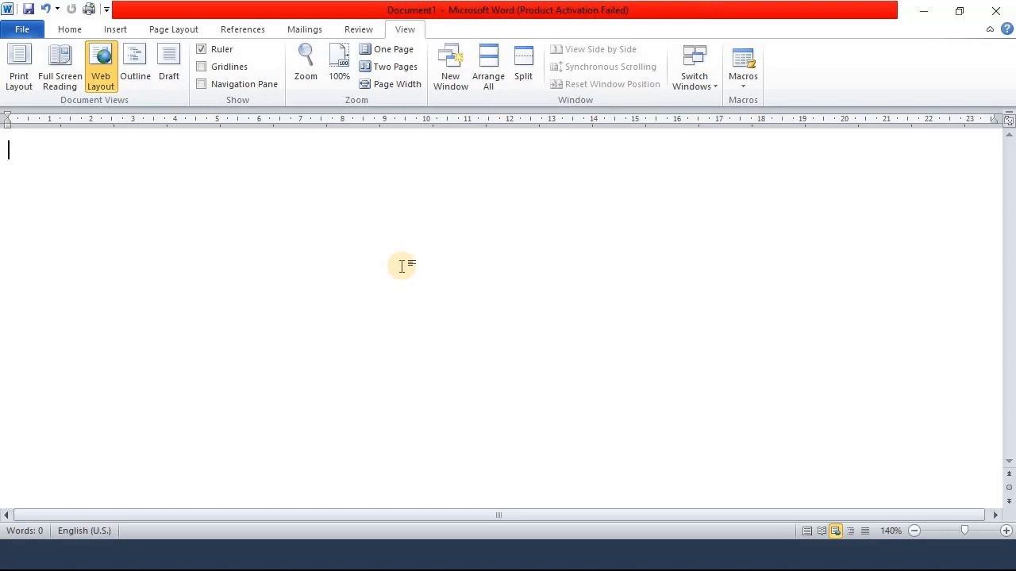
- In Outline view, enter headings Fgdh, G, Hfgh, G, Jgh, J and gh, then close Outline view
click(133, 58)
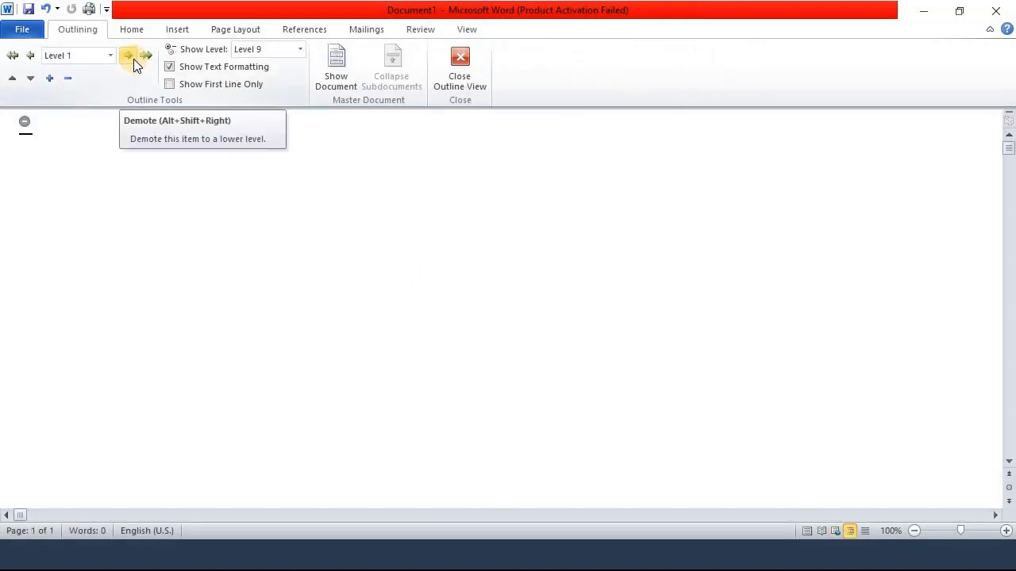
text(fgdh)
key(Return)
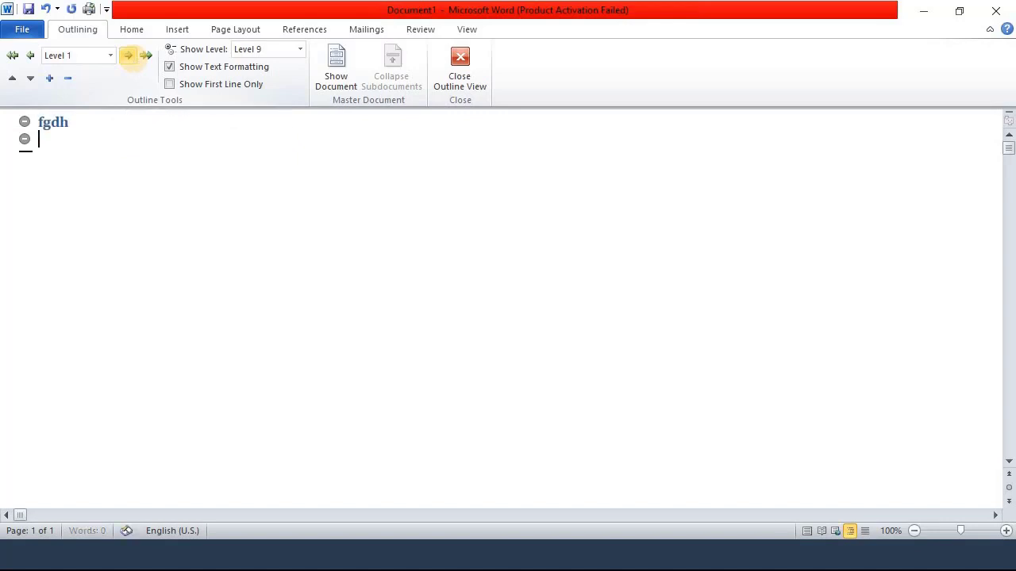
text(g hfgh g jgh j gh)
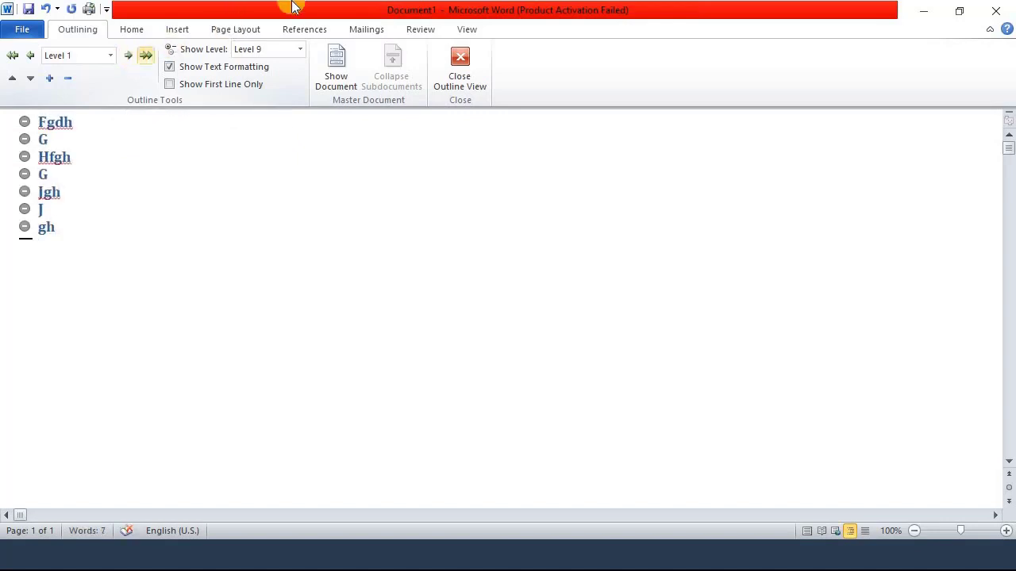
click(453, 64)
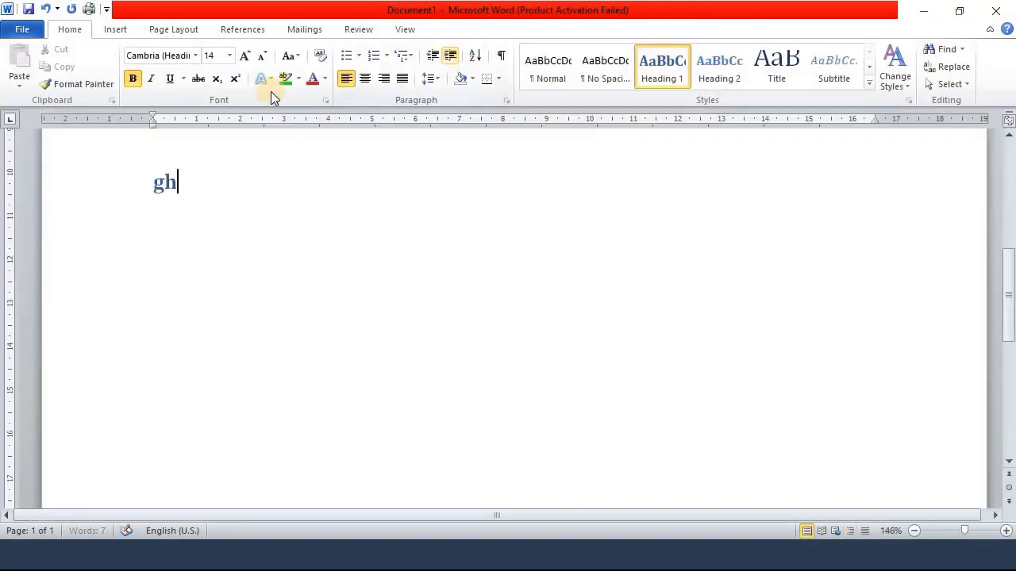
- Show the headings in Draft view, then return to Print Layout
click(391, 33)
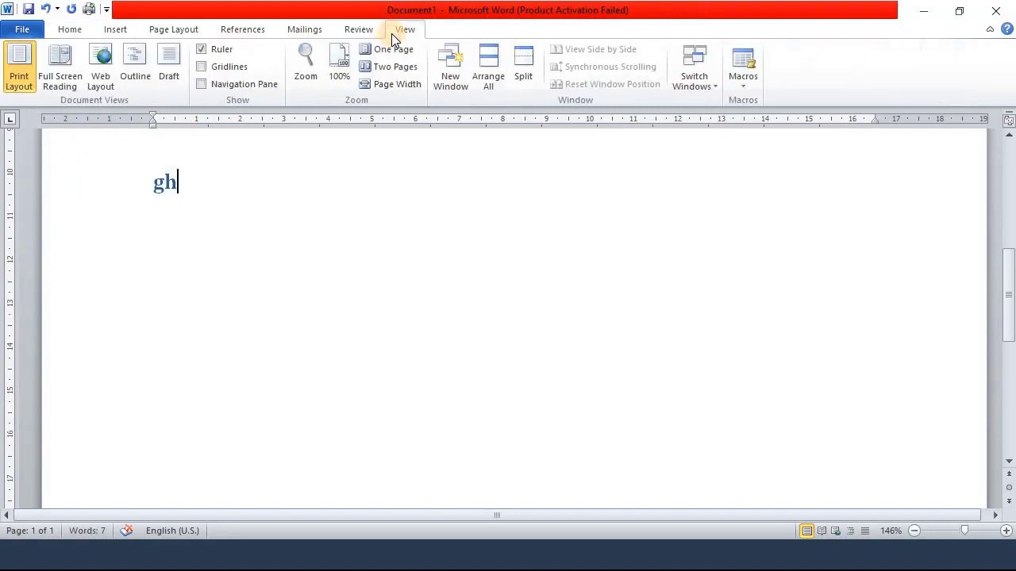
click(167, 81)
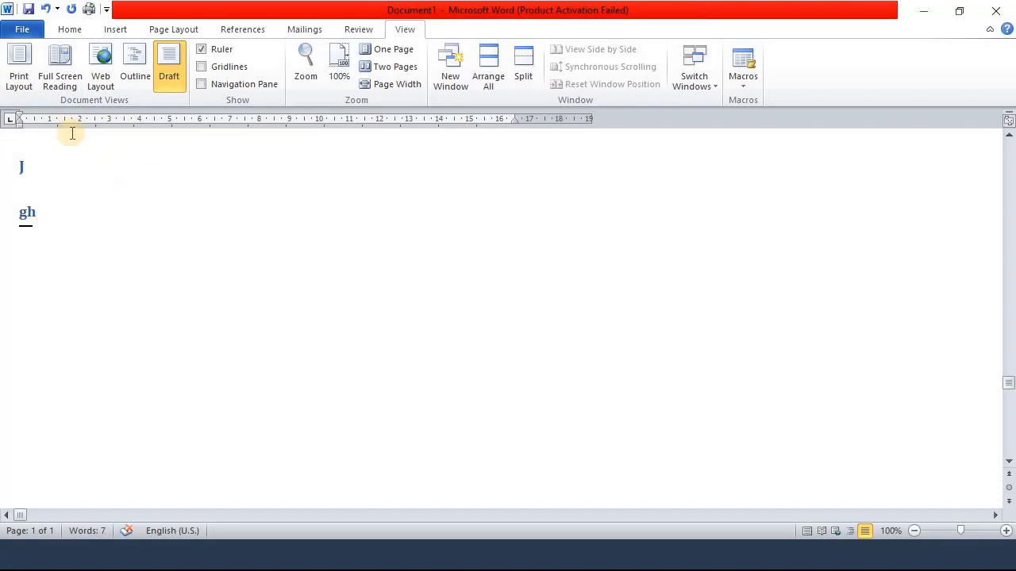
click(19, 70)
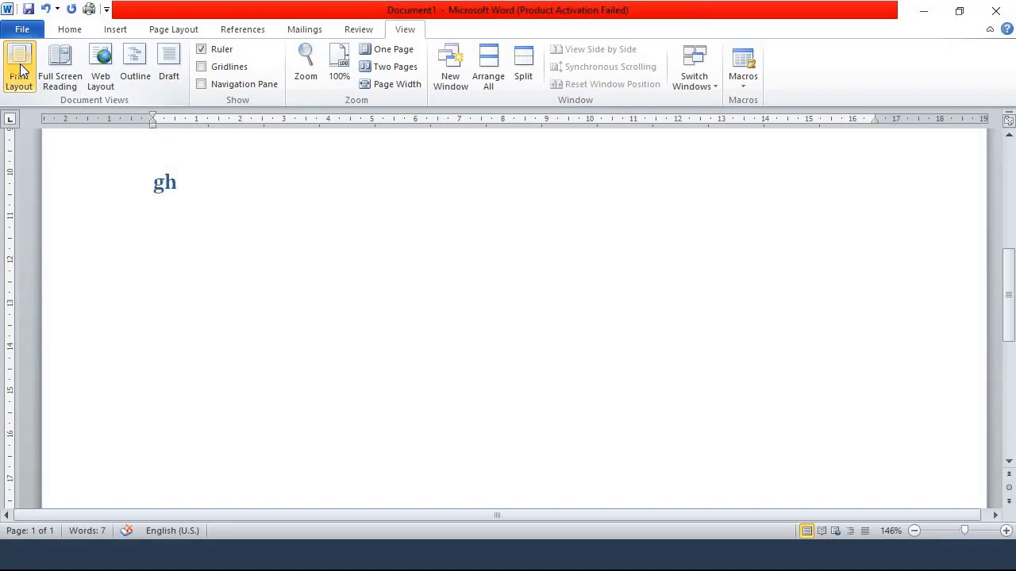
- Replace the last heading's text so it reads pcit, removing the stray J
key(BackSpace)
text(pci)
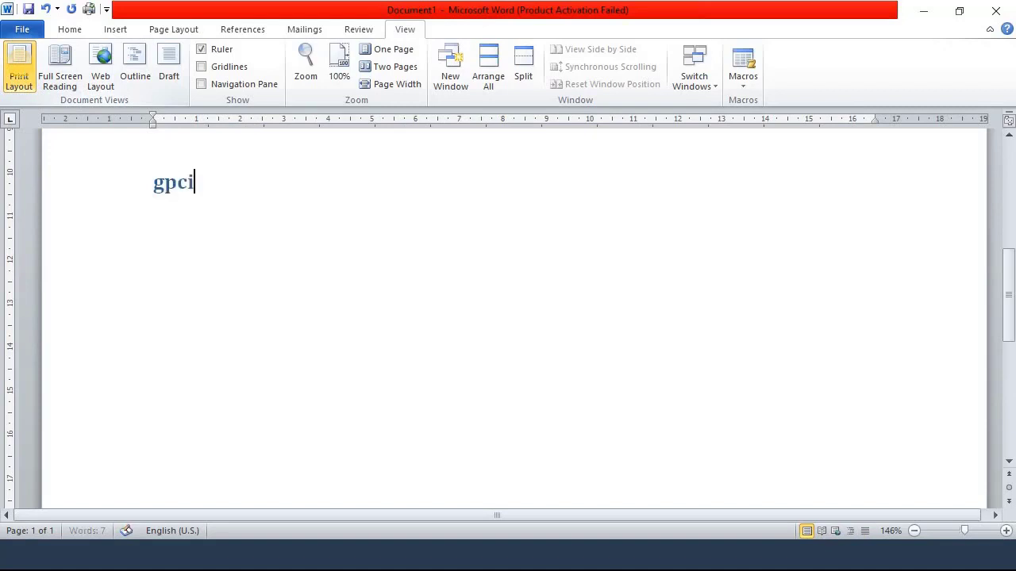
text(t)
key(BackSpace)
key(BackSpace)
key(BackSpace)
key(BackSpace)
key(BackSpace)
text(Jpcit)
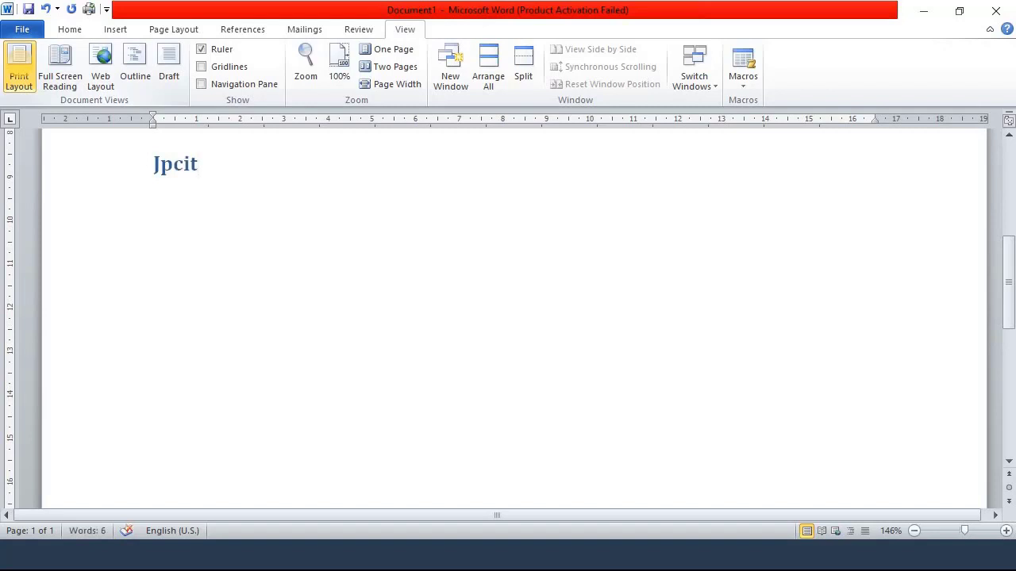
key(Left)
key(Left)
key(Left)
key(Left)
key(Delete)
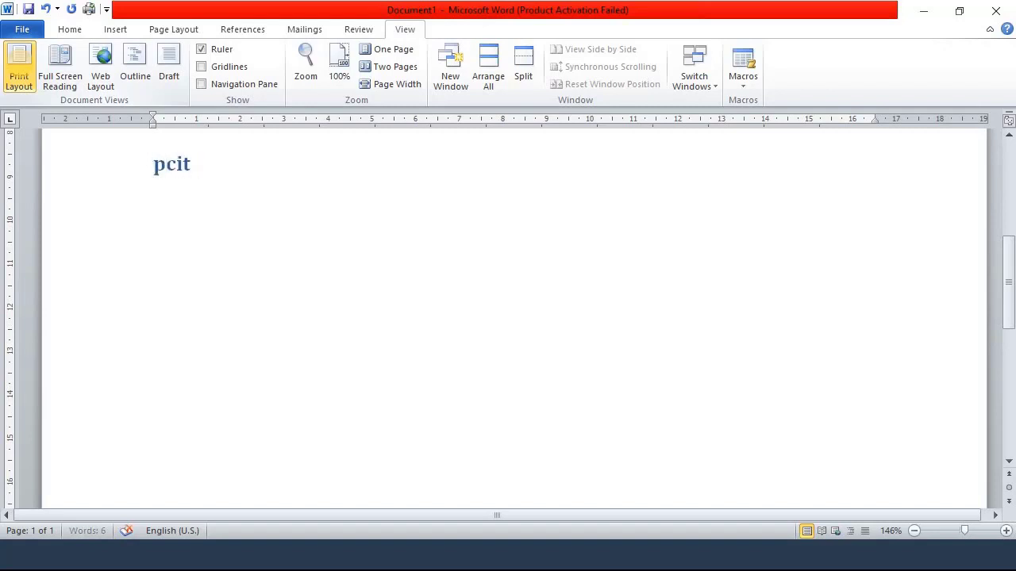
key(Right)
key(Right)
key(Right)
key(Right)
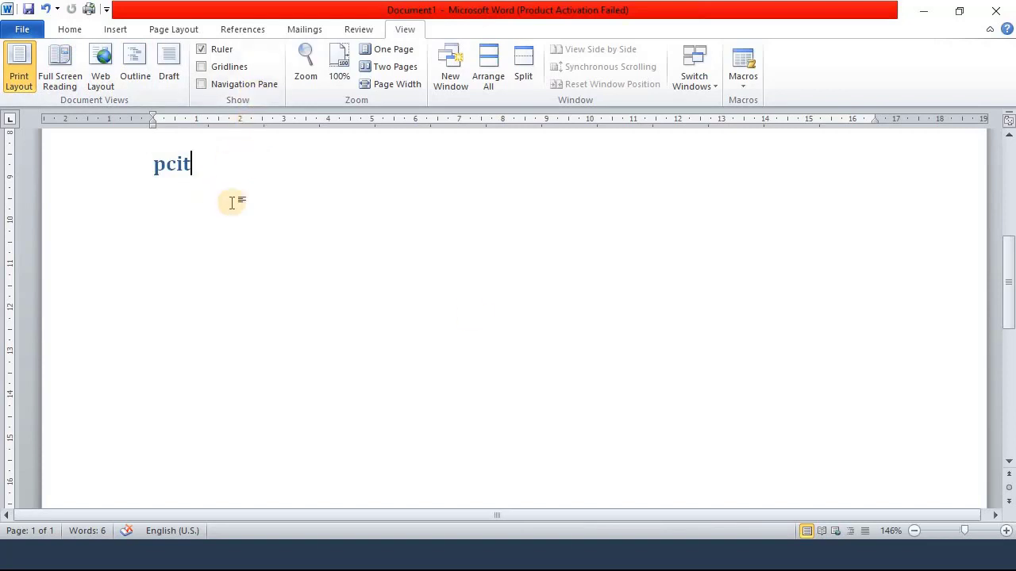
- Zoom out to 140% and toggle the Ruler checkbox off and back on
click(913, 530)
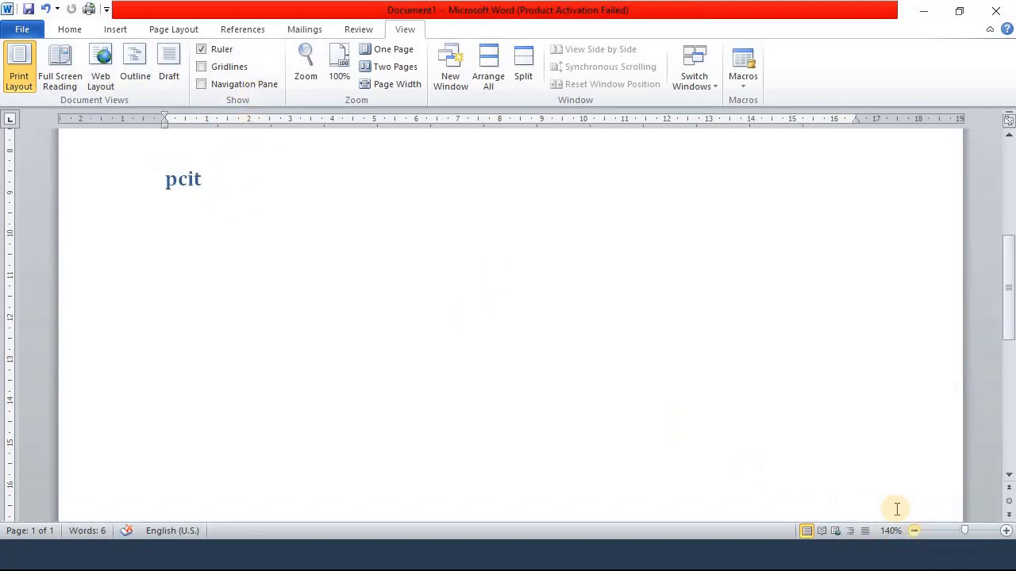
click(214, 53)
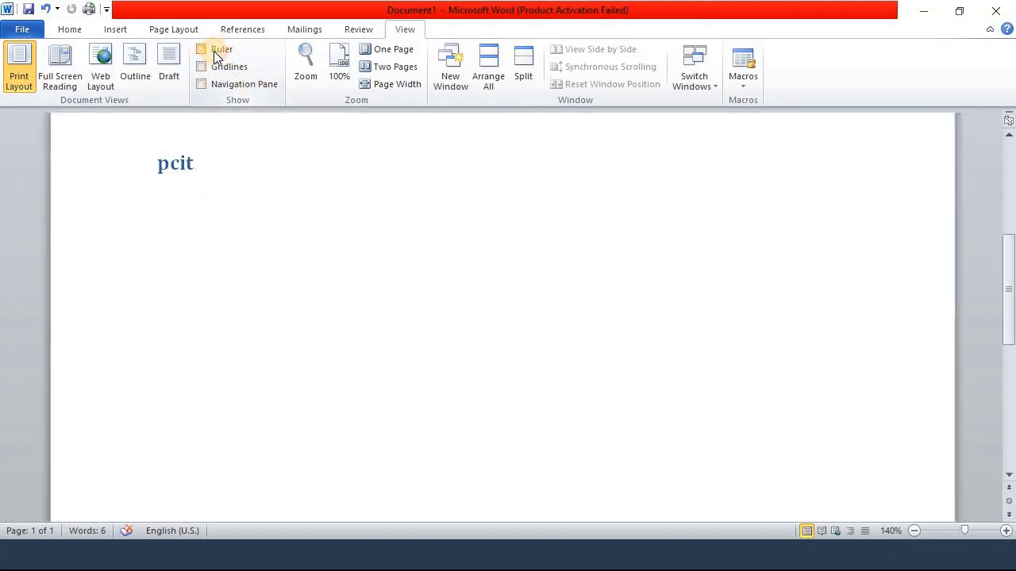
click(216, 56)
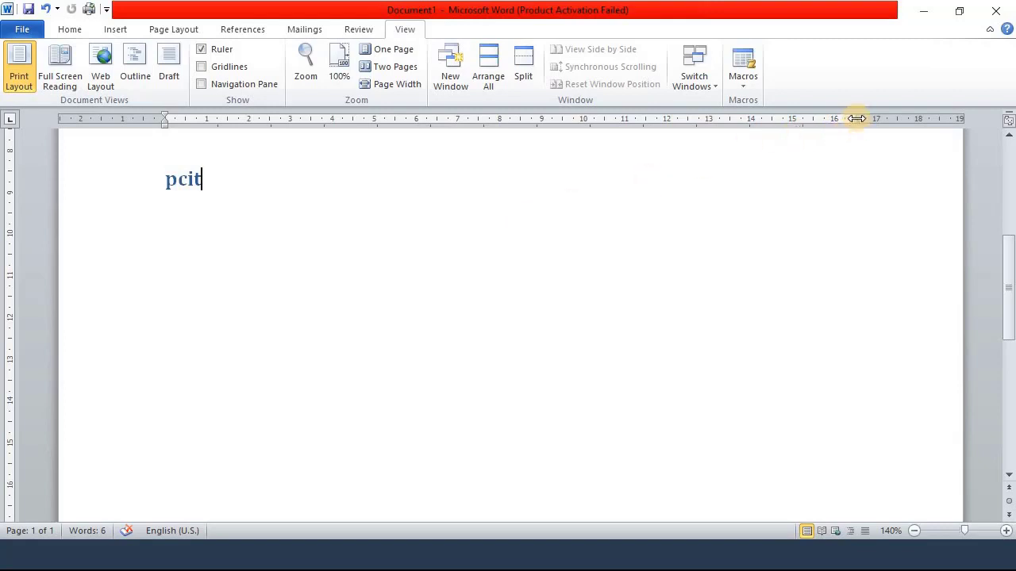
- Drag the right indent and bottom margin on the rulers, then undo the margin change
mouse_move(856, 119)
mouse_down()
mouse_move(527, 132)
mouse_move(380, 129)
mouse_move(374, 119)
mouse_up()
key(Up)
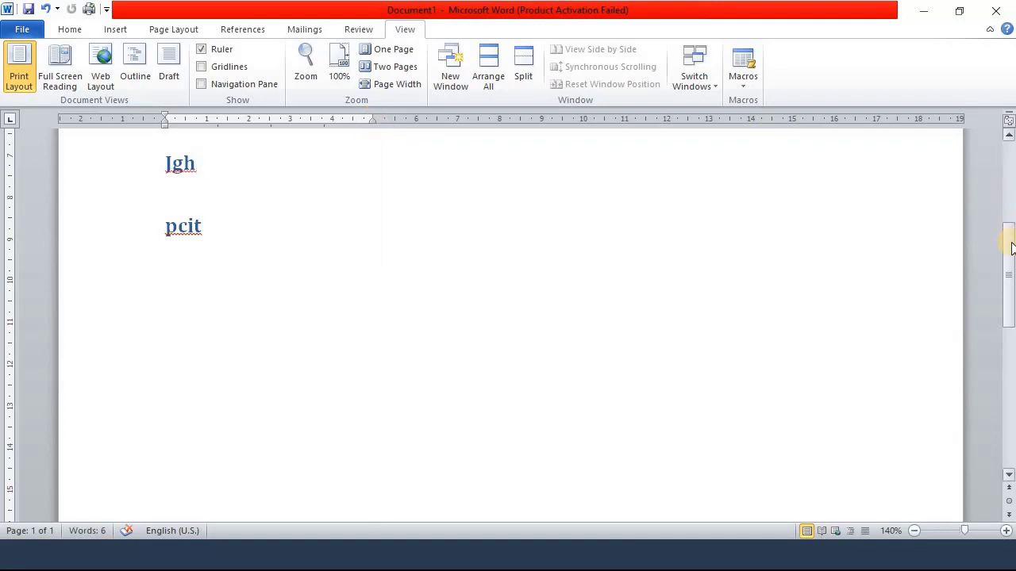
drag(1011, 248, 1010, 369)
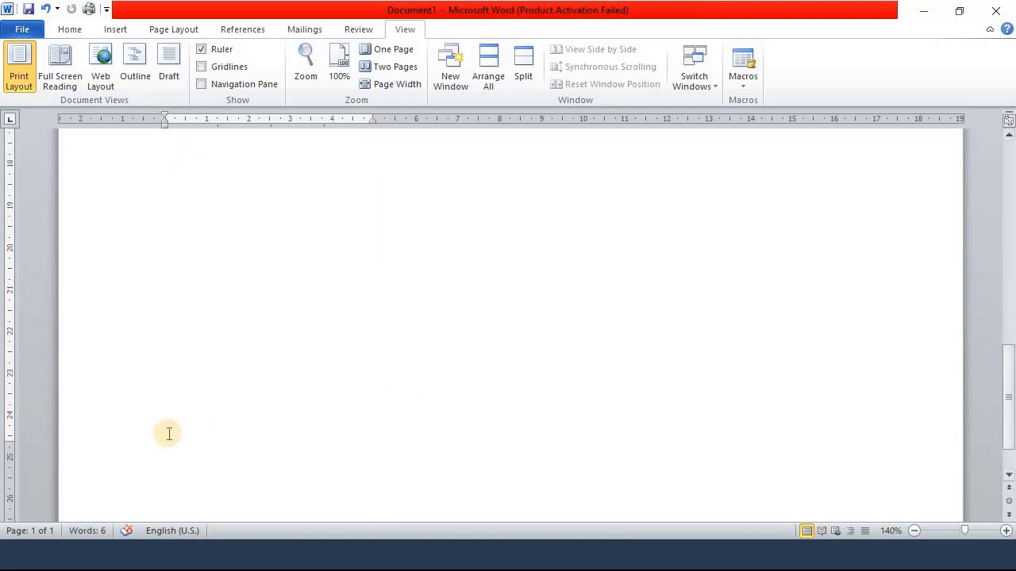
mouse_move(9, 438)
mouse_down()
mouse_move(21, 313)
mouse_move(15, 185)
mouse_up()
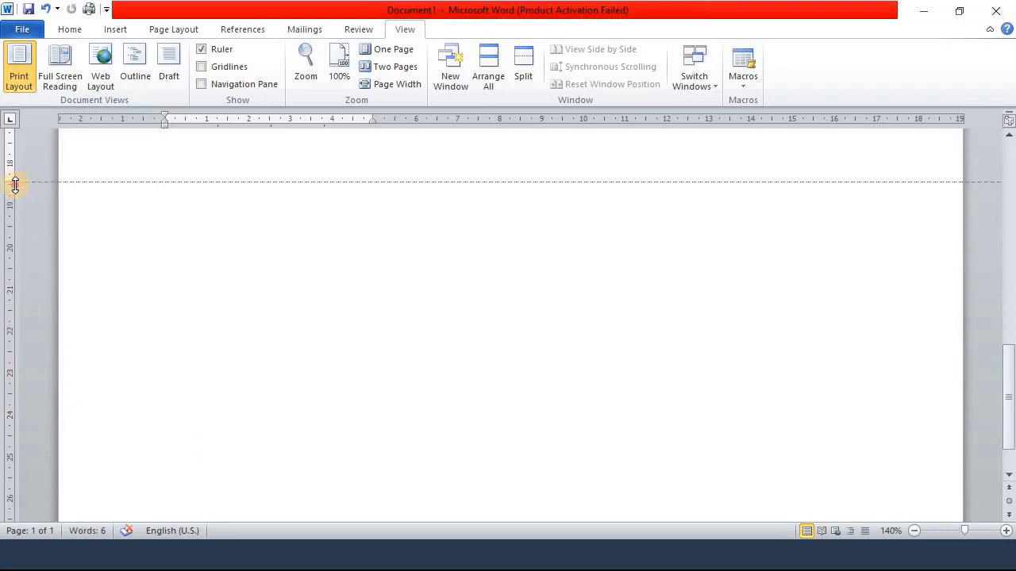
drag(1004, 374, 1007, 386)
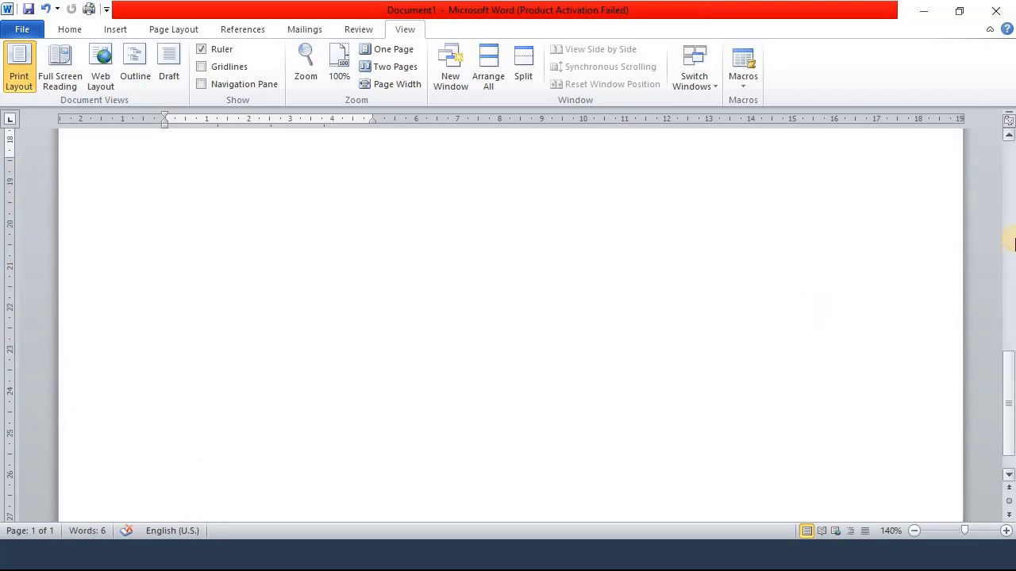
click(1011, 244)
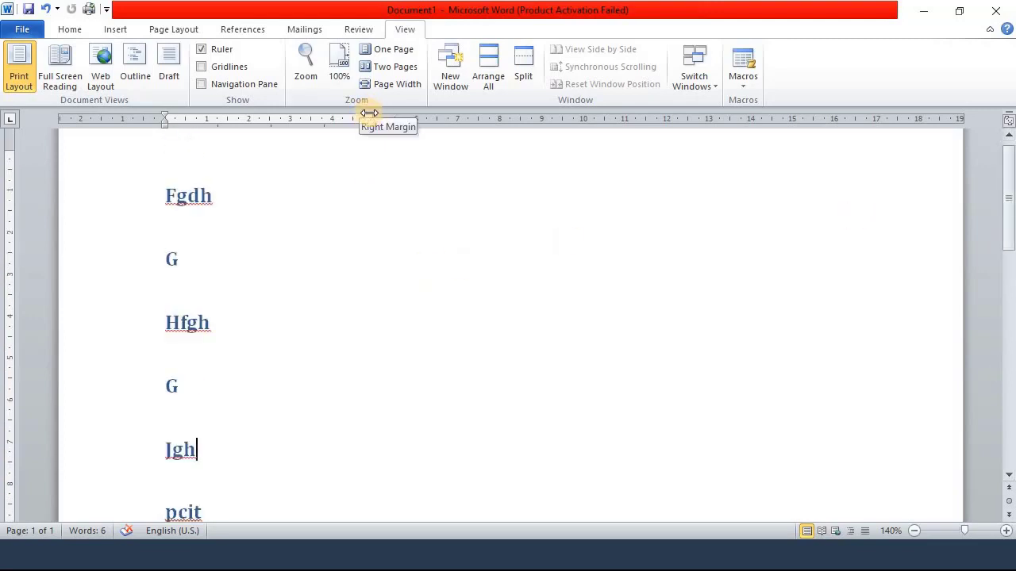
key(ctrl+z)
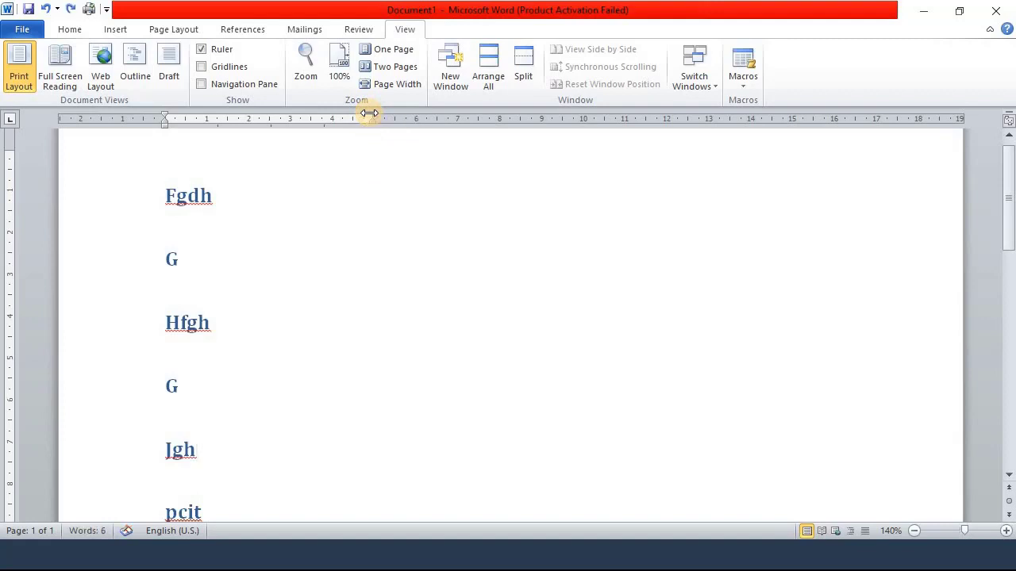
key(Down)
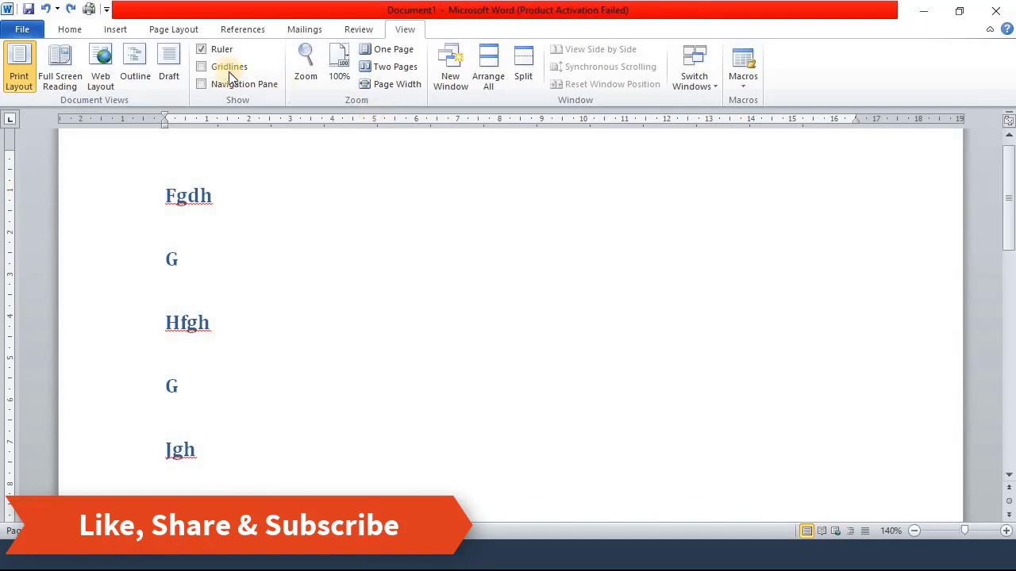
click(203, 67)
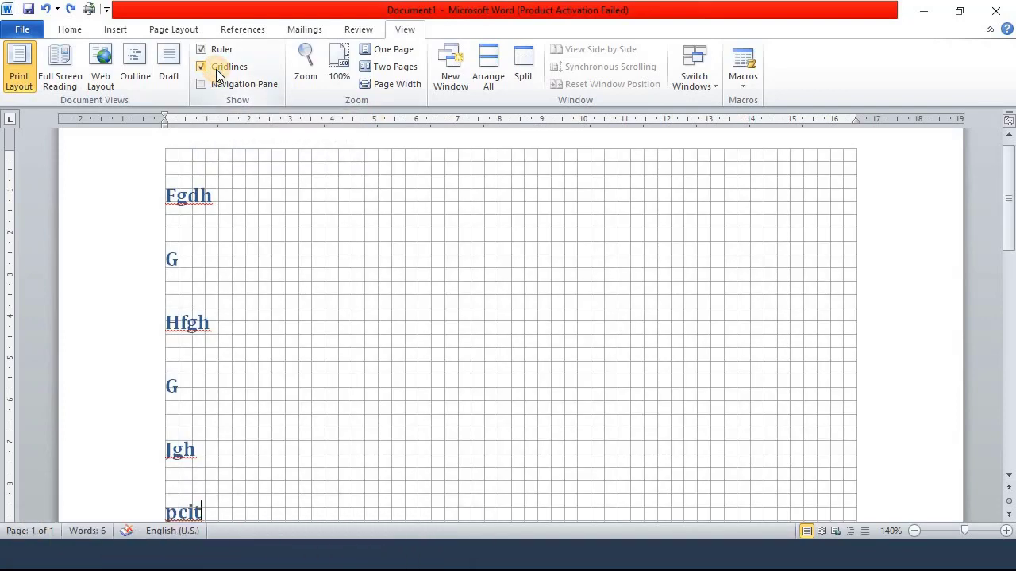
click(216, 69)
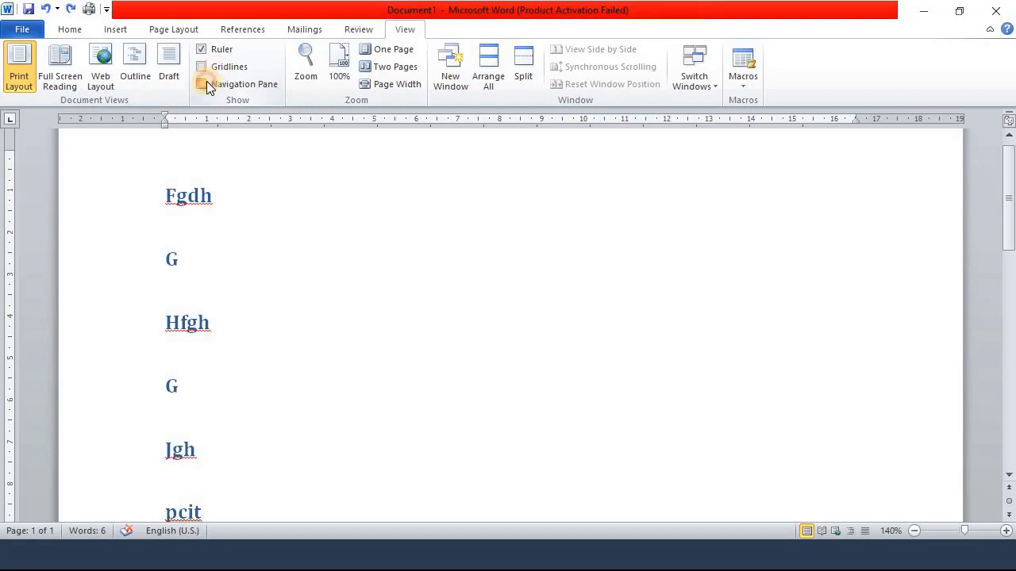
- Open the Navigation Pane and jump through the headings G, Fgdh, Hfgh, Jgh and pcit
click(202, 84)
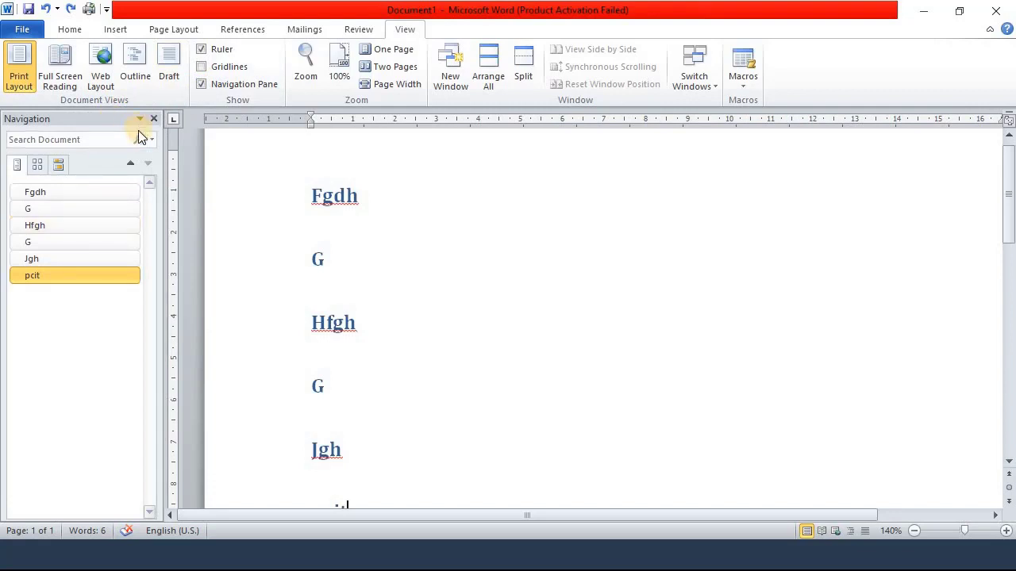
click(77, 238)
click(75, 210)
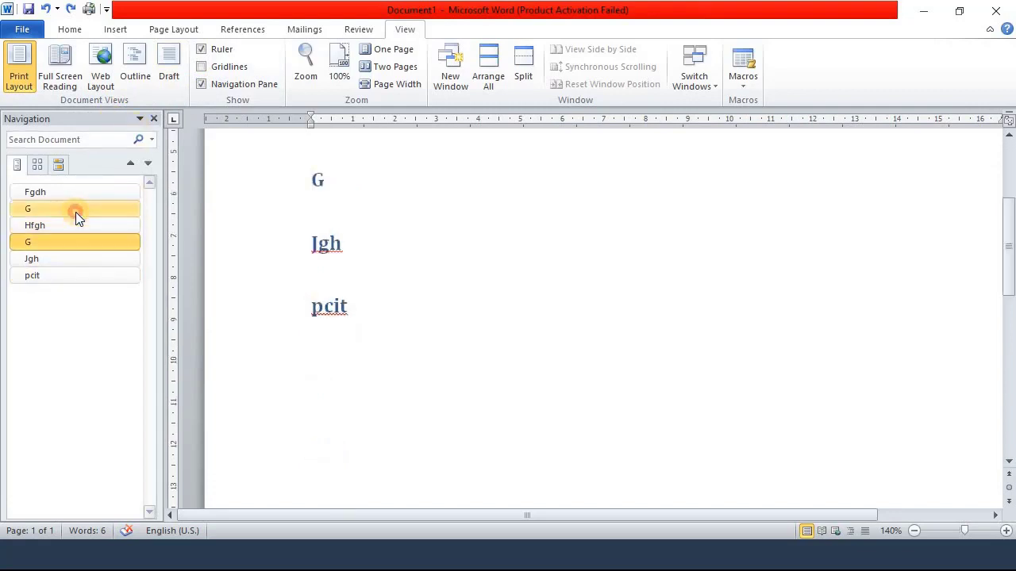
click(69, 192)
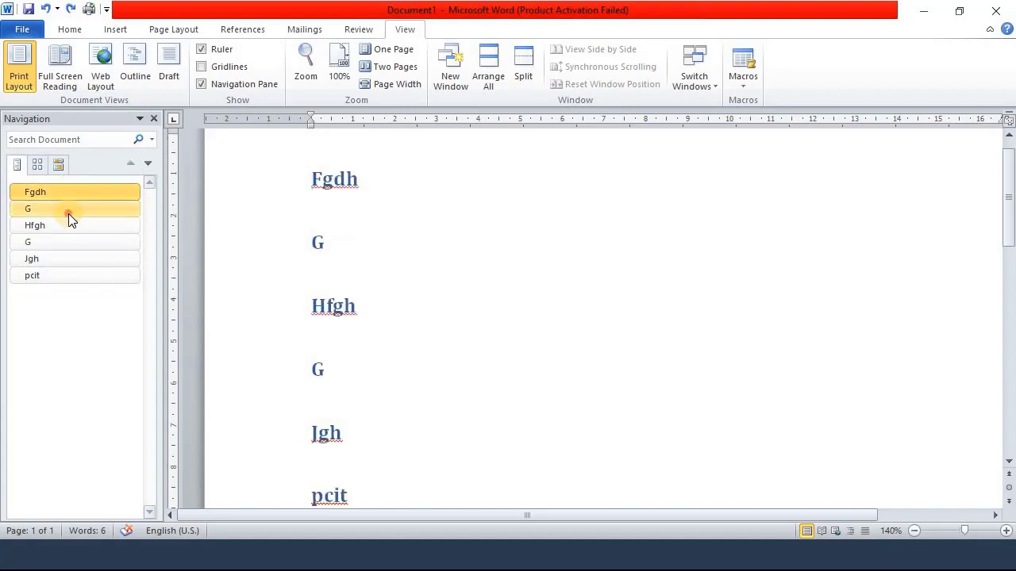
click(68, 211)
click(66, 227)
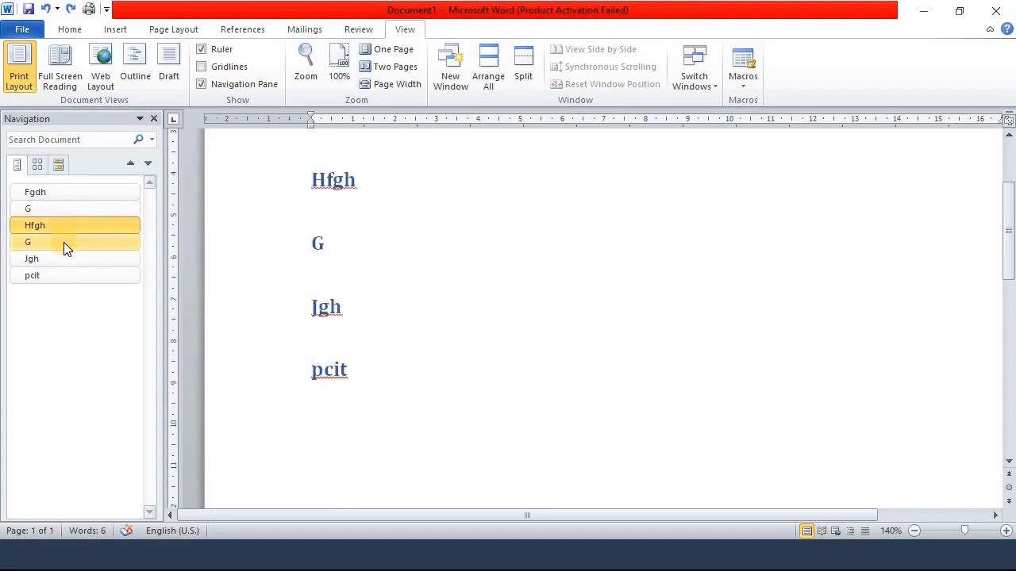
click(63, 243)
click(63, 257)
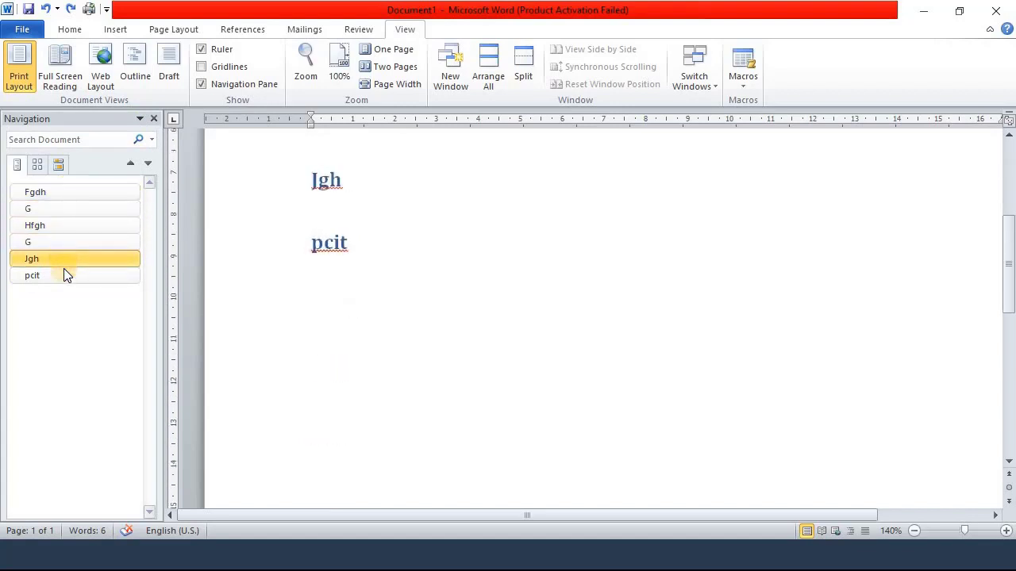
click(64, 270)
- Jump back via G and Fgdh to the Hfgh heading, then close the Navigation Pane
click(68, 210)
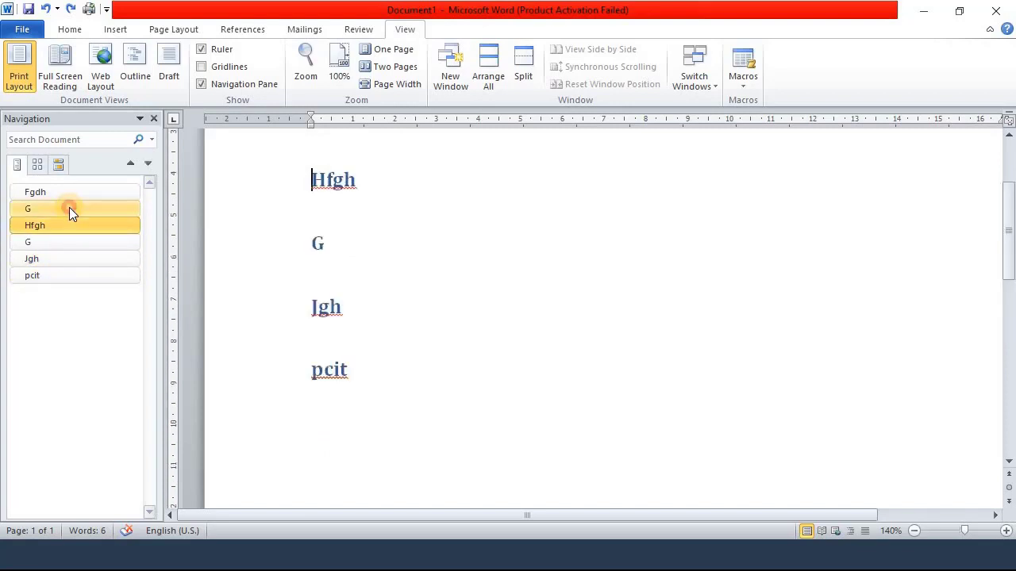
click(80, 192)
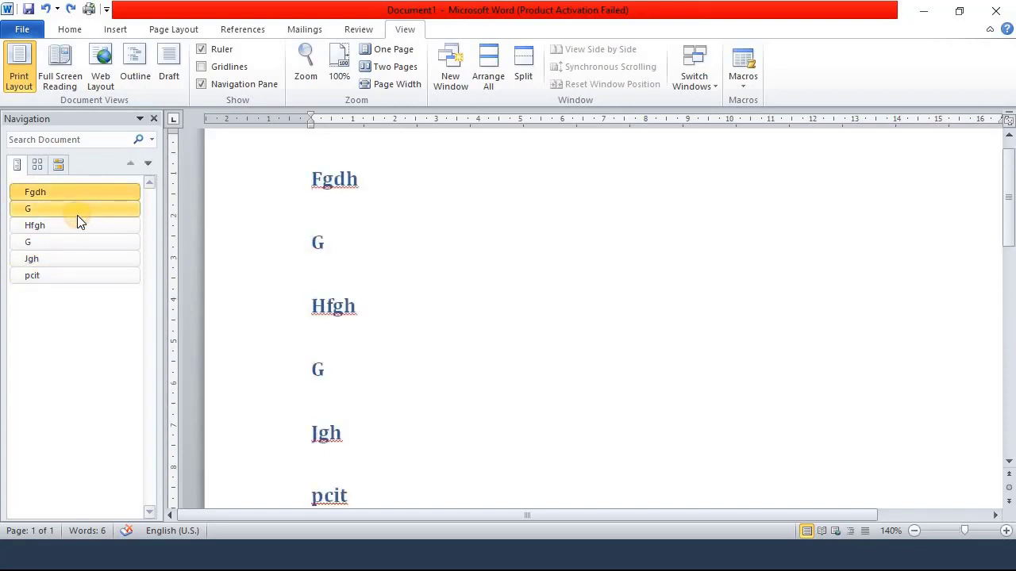
click(77, 213)
click(75, 226)
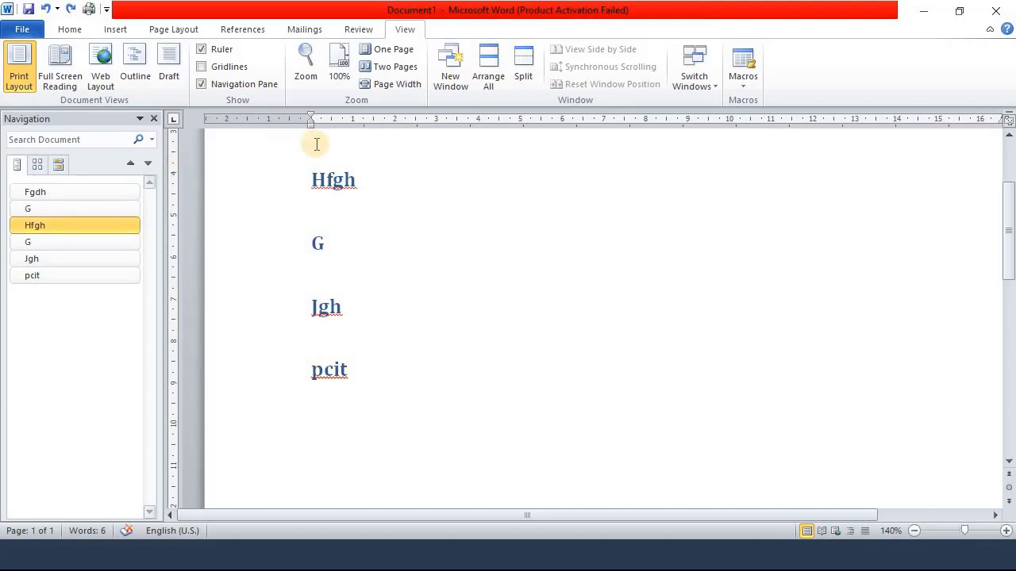
click(202, 84)
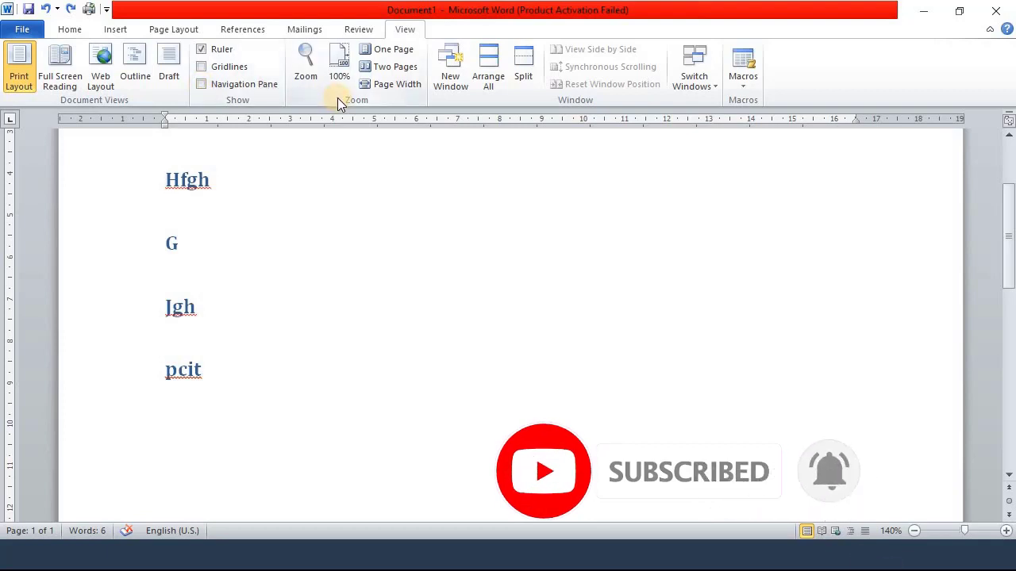
- In the Zoom dialog try 75%, 200% and 600%, then apply 500% after the range error
click(301, 53)
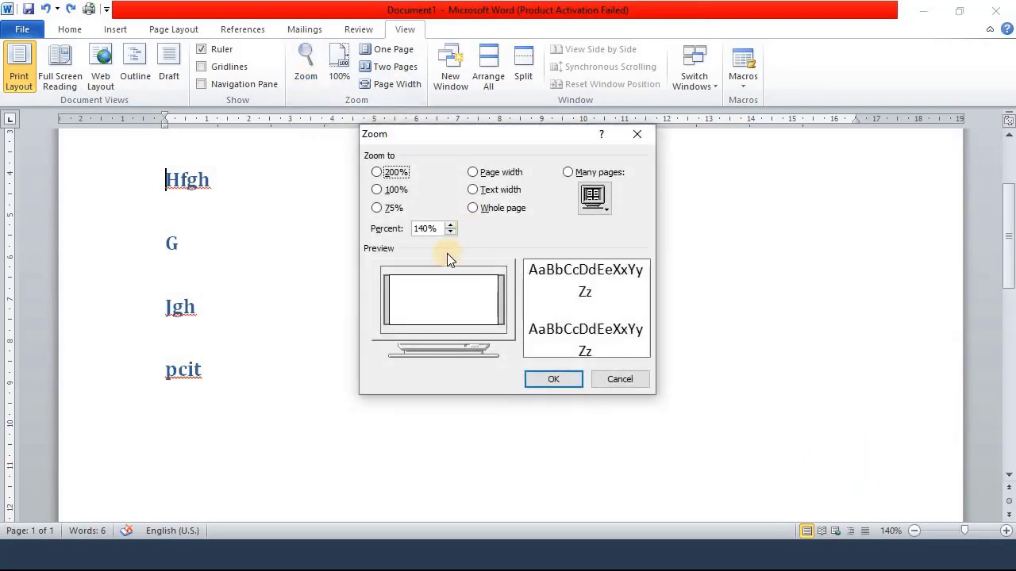
click(377, 209)
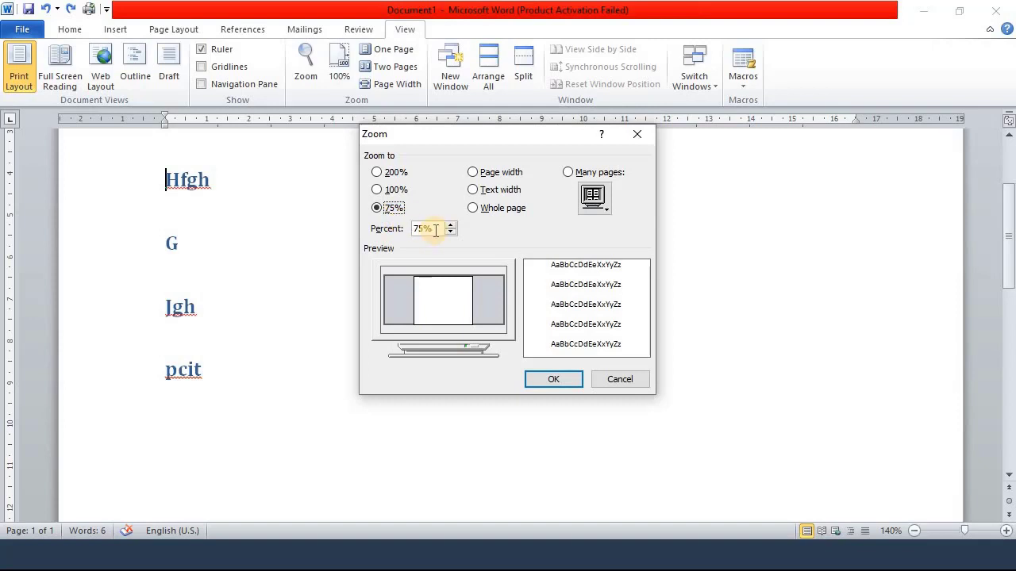
click(377, 173)
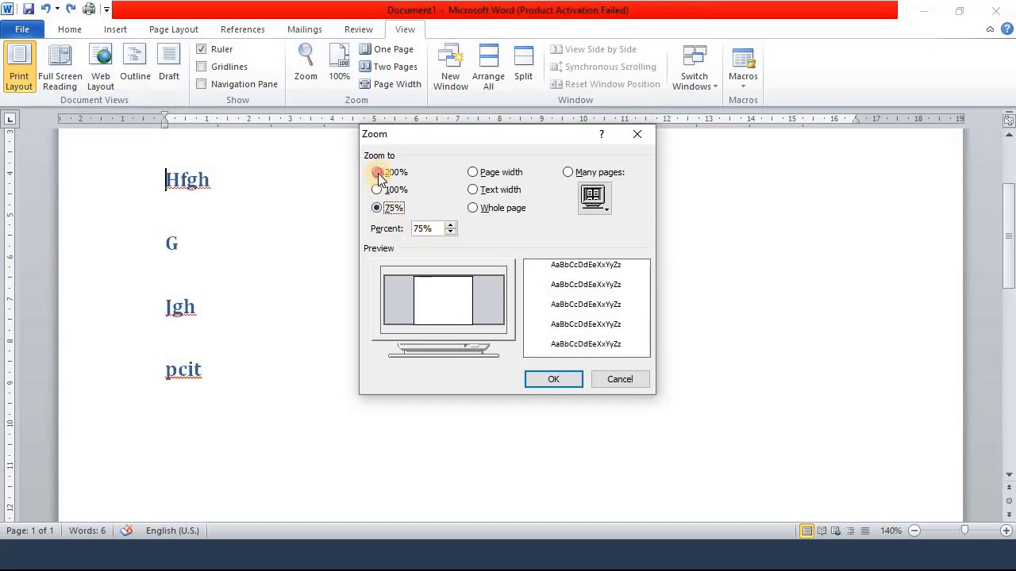
click(423, 229)
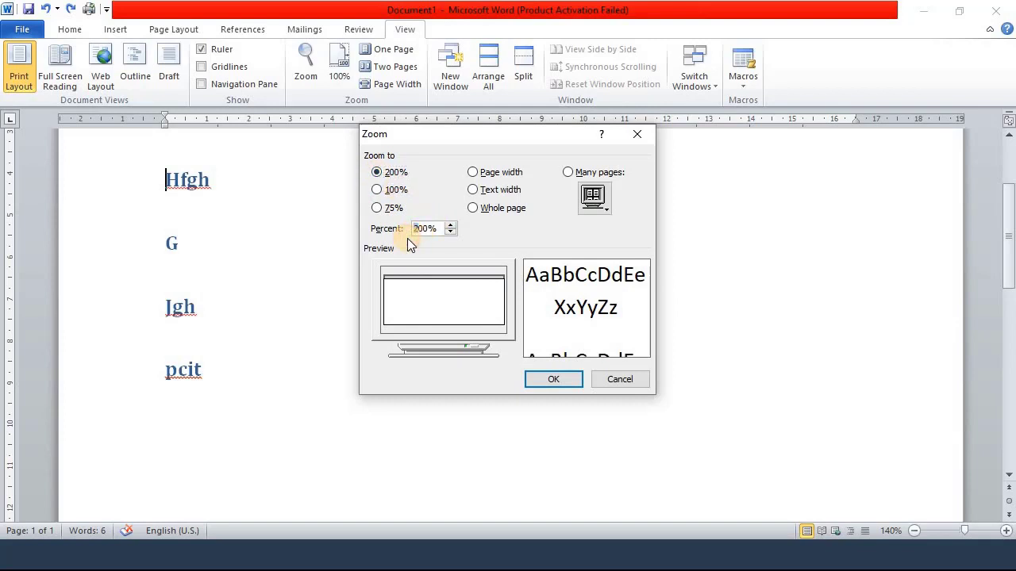
text(6)
click(555, 381)
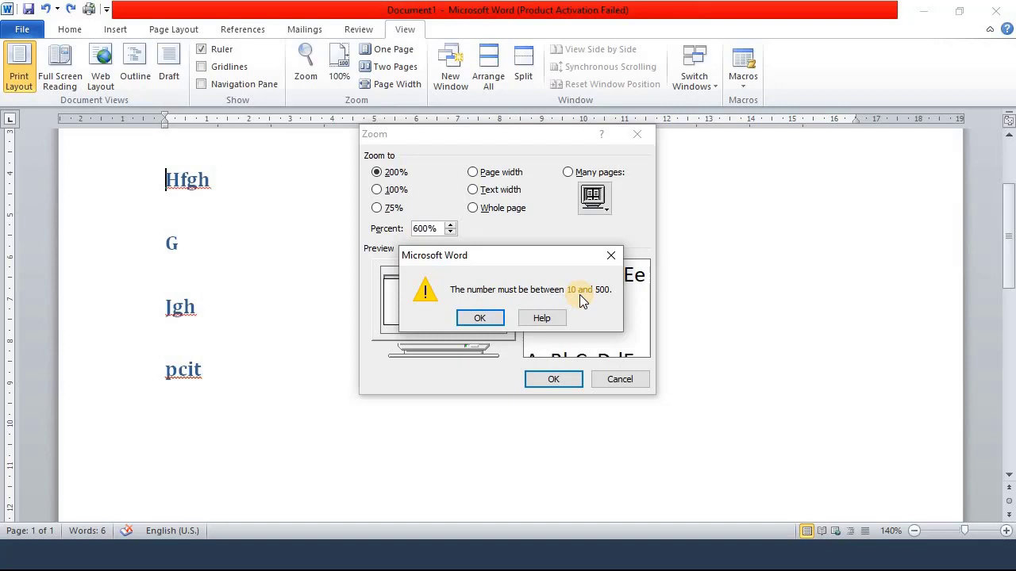
click(480, 317)
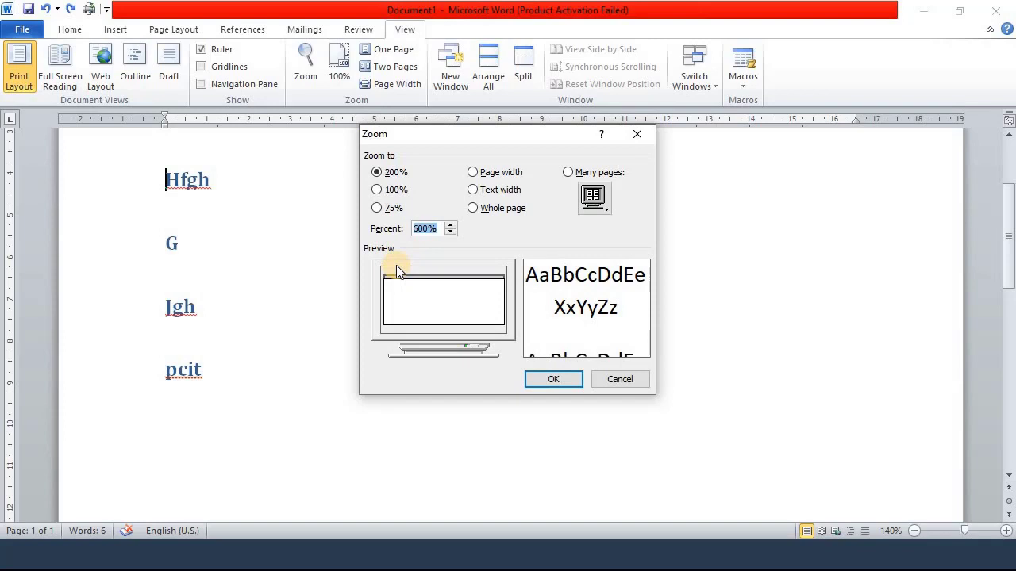
text(500)
click(544, 380)
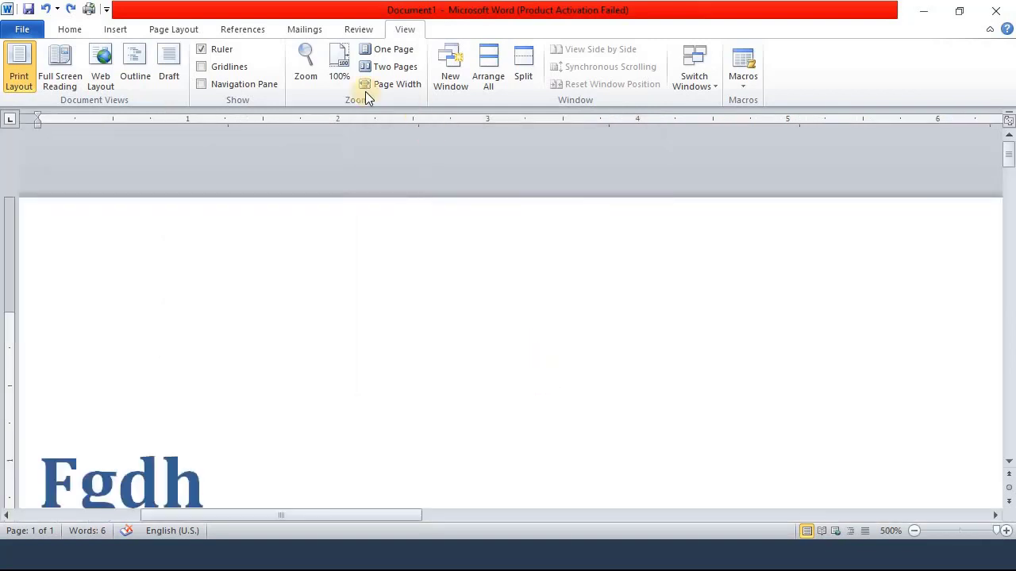
- Reset zoom to 100%, then apply Whole page zoom after previewing Page width and Text width
click(335, 54)
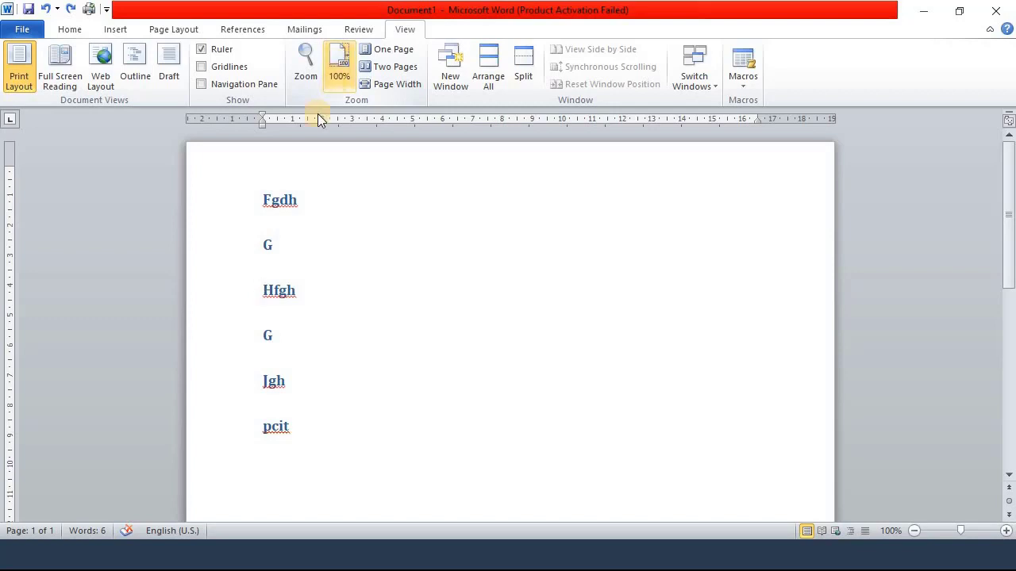
click(299, 67)
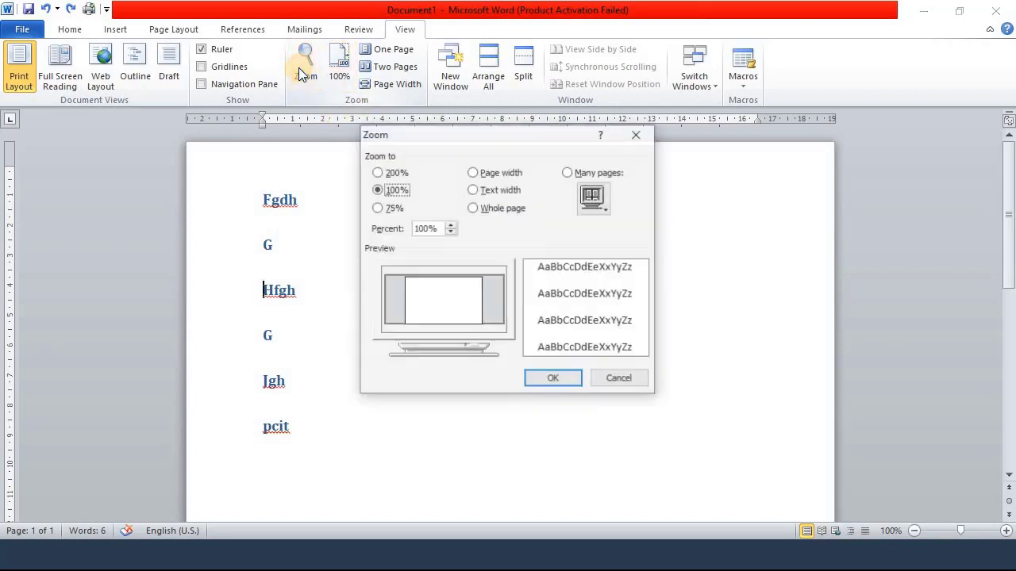
click(474, 173)
click(476, 190)
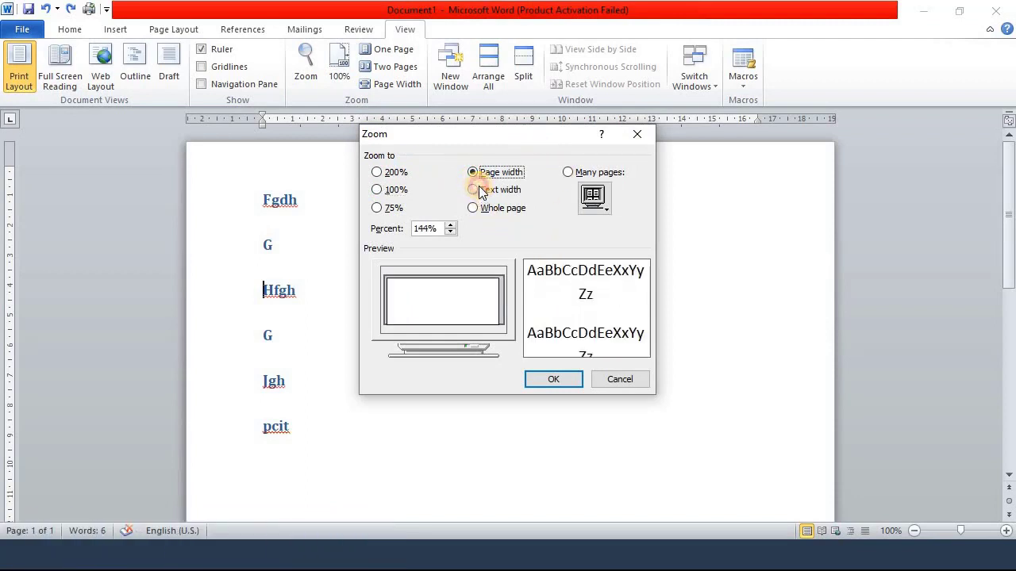
click(477, 208)
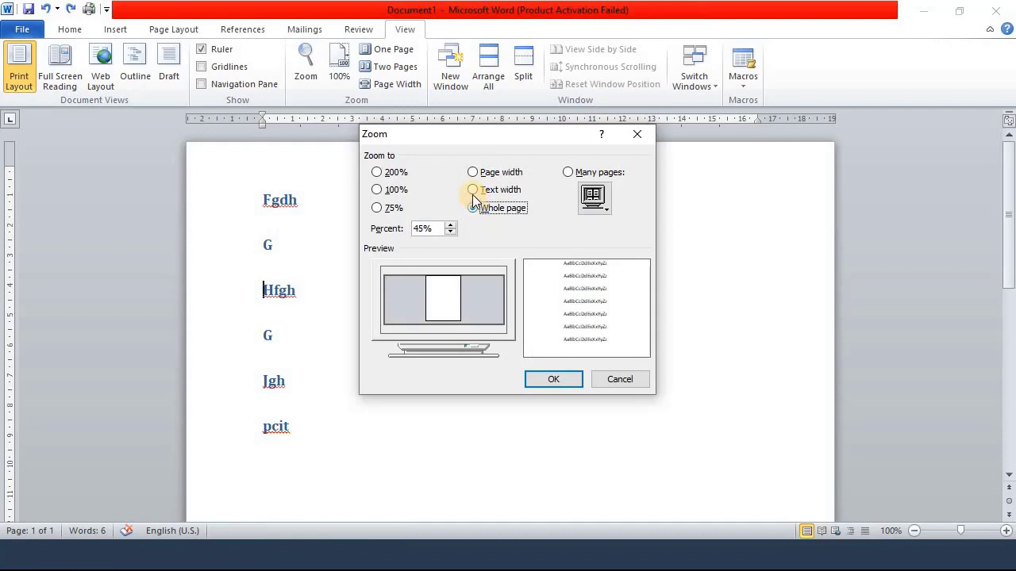
click(553, 380)
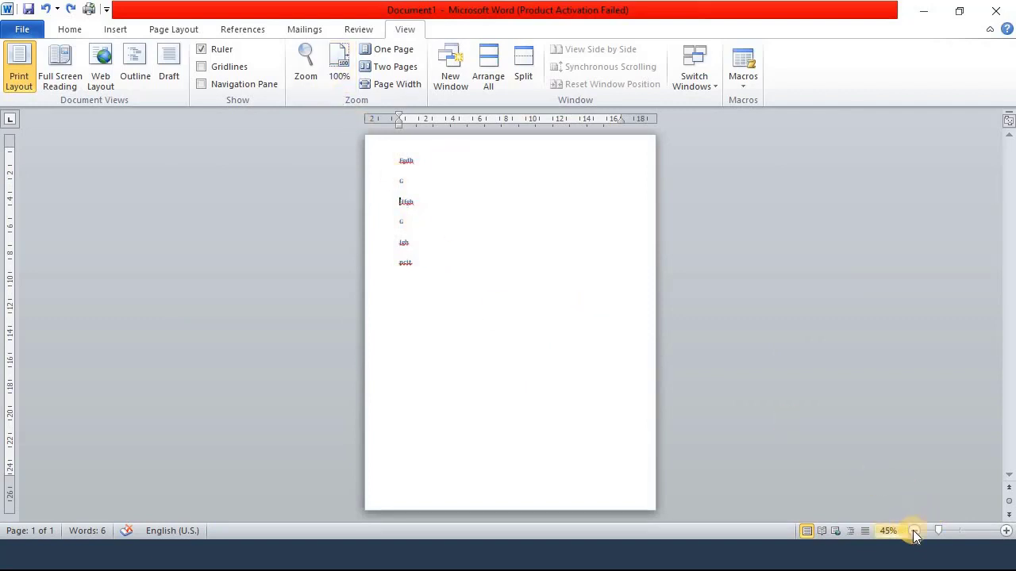
- Zoom in step by step to 110%, then switch to One Page and Two Pages at 45%
click(1007, 531)
click(1007, 531)
click(1007, 531)
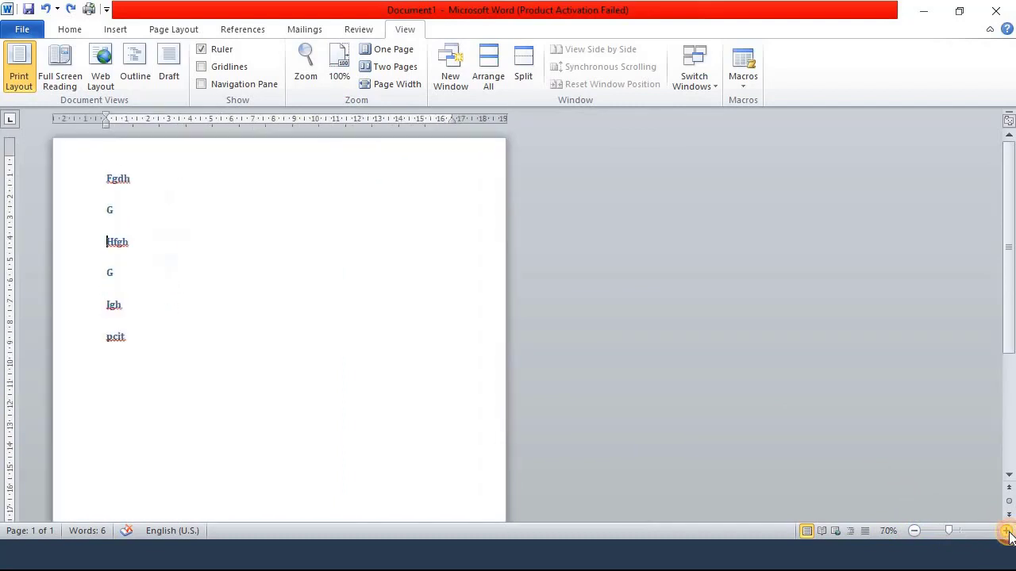
click(1007, 531)
click(1006, 530)
click(1007, 530)
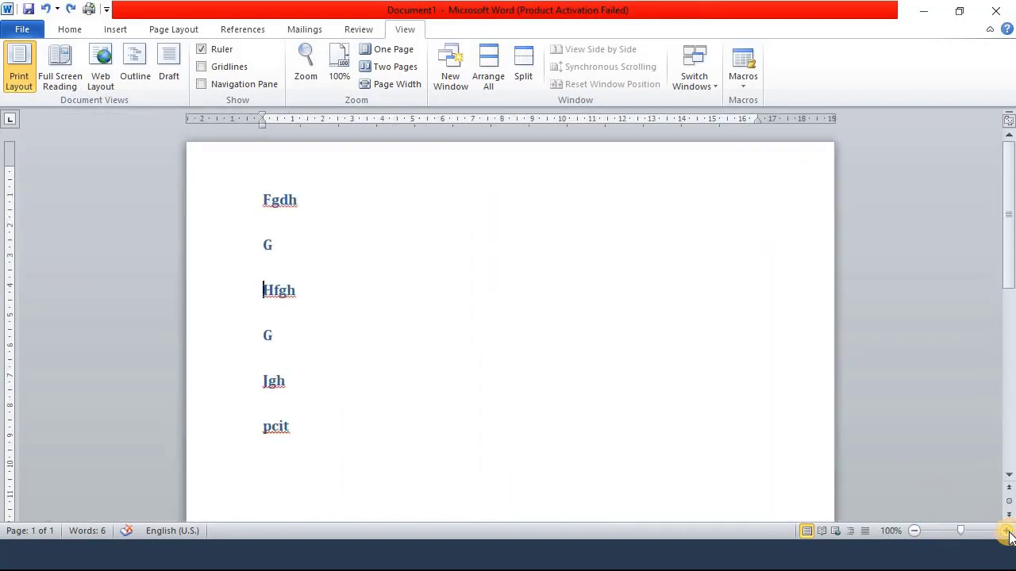
click(1006, 531)
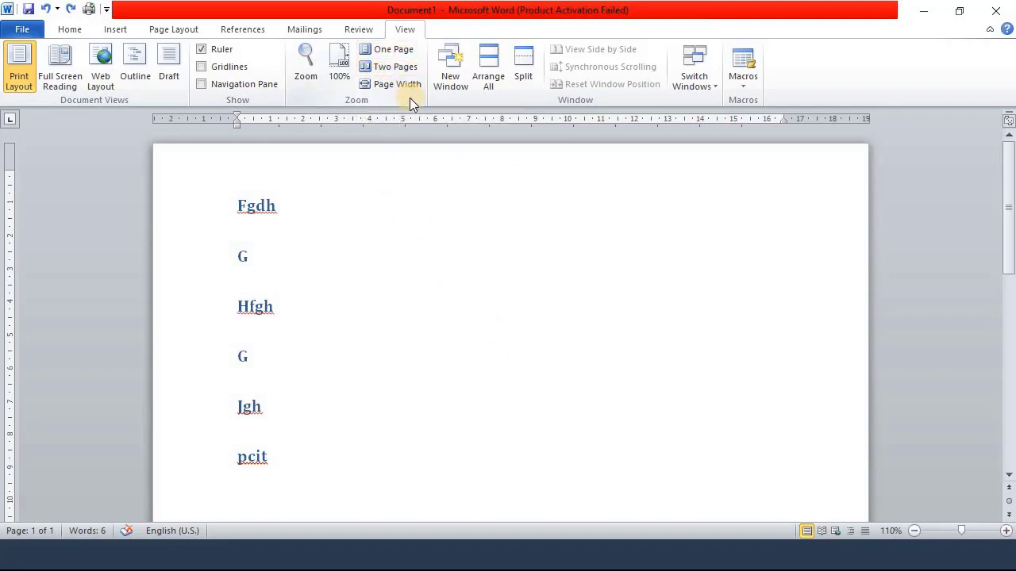
click(385, 46)
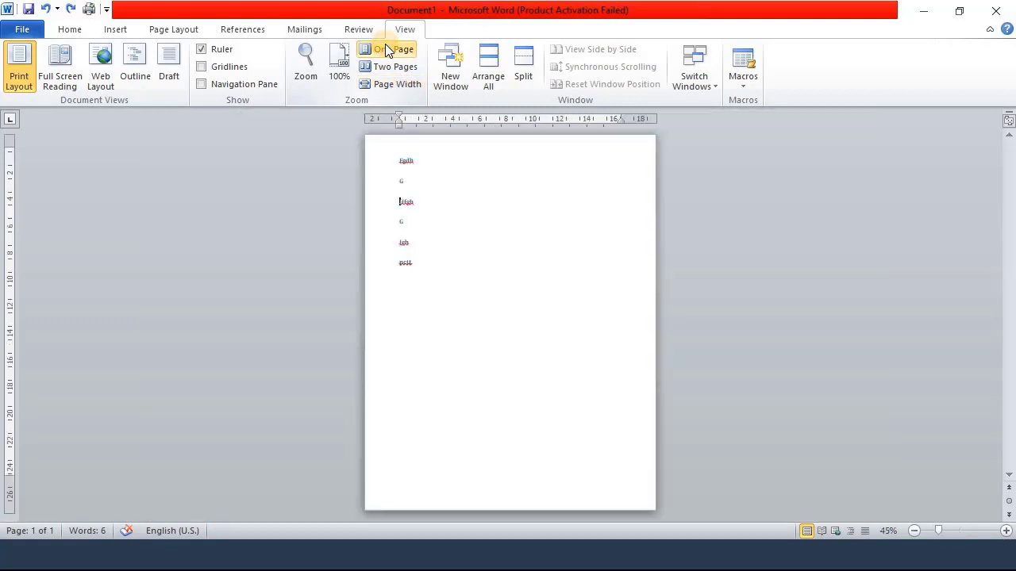
click(388, 64)
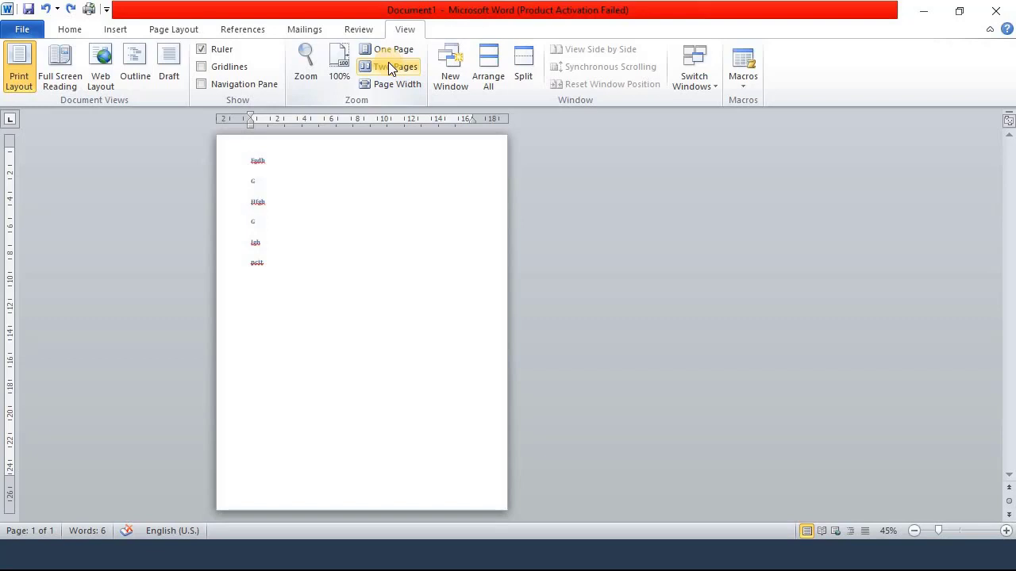
- Copy all six headings and paste them three times onto four pages, then zoom to Page Width
key(ctrl+a)
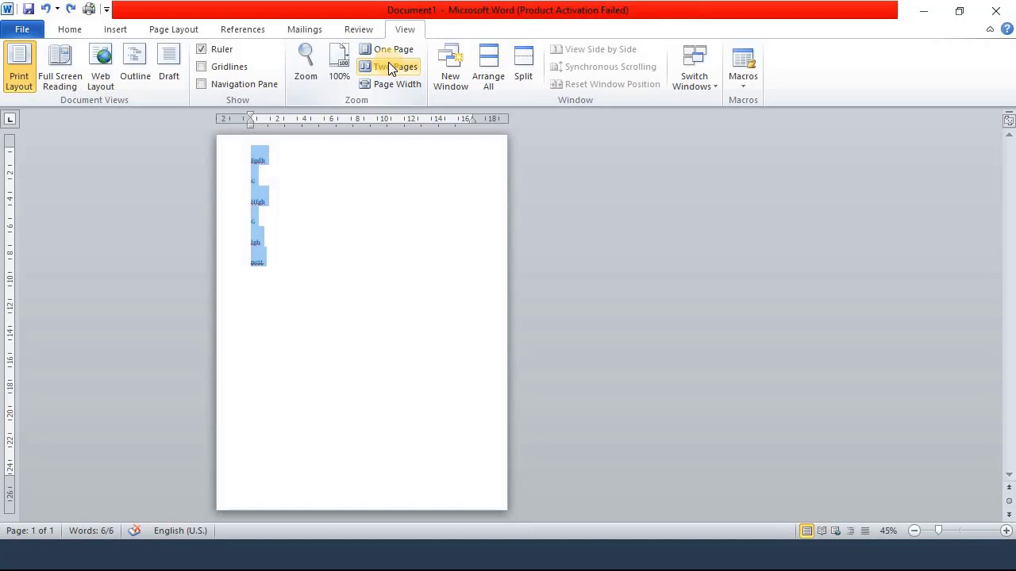
key(ctrl+c)
key(ctrl+v)
key(ctrl+v)
key(ctrl+v)
key(ctrl+v)
key(ctrl+v)
key(ctrl+v)
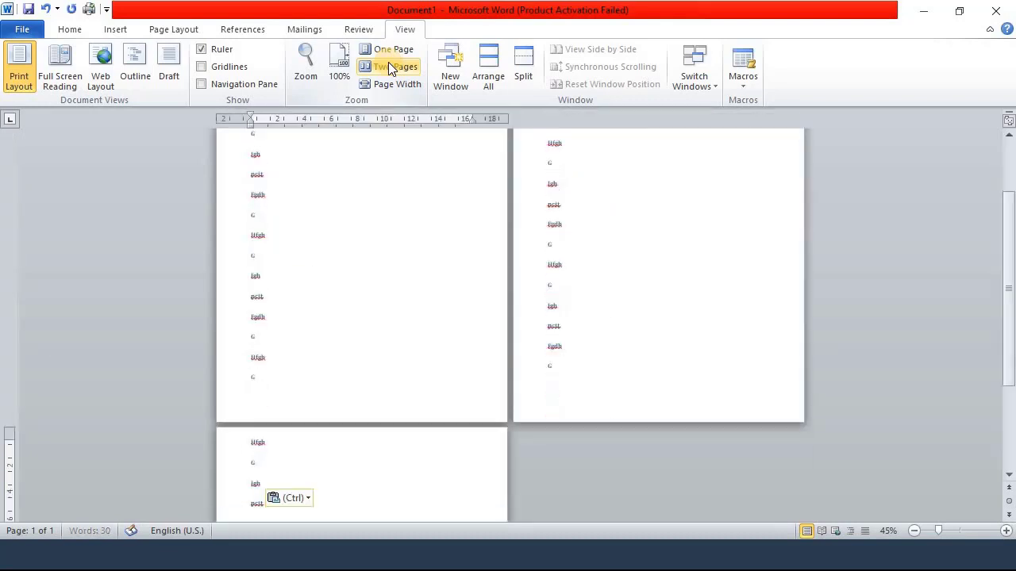
key(ctrl+v)
key(ctrl+v)
key(ctrl+v)
key(ctrl+v)
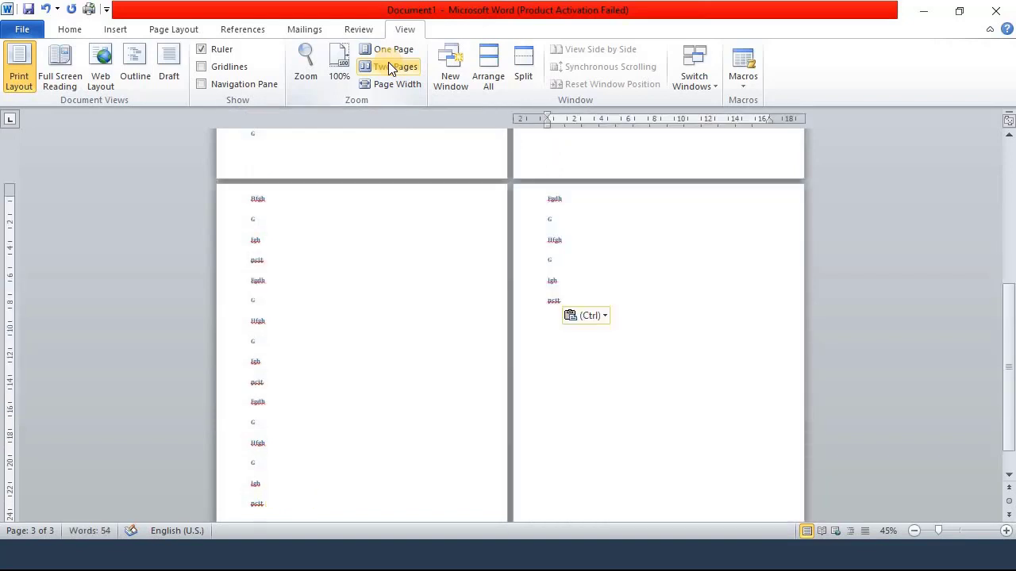
key(ctrl+v)
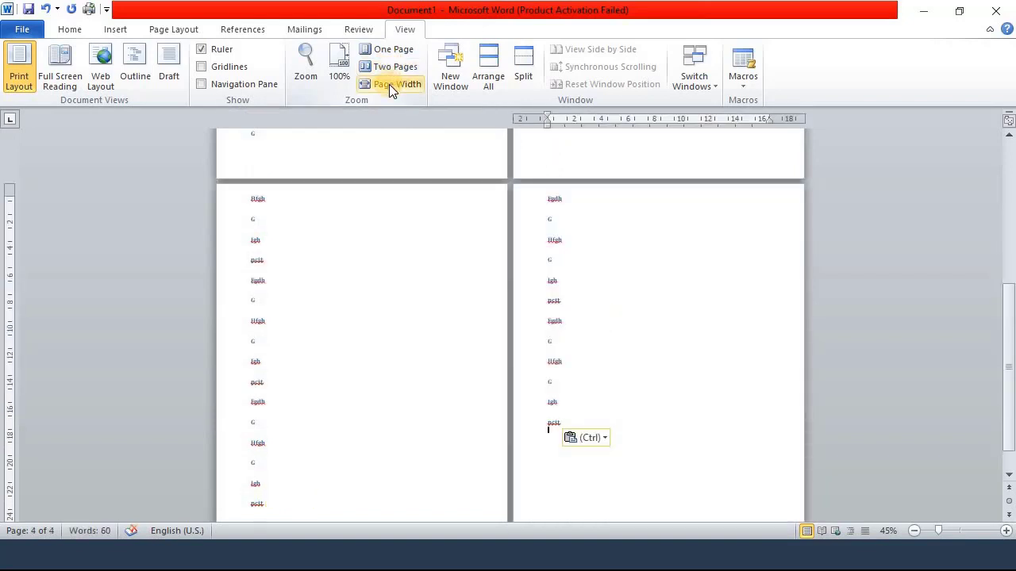
click(388, 84)
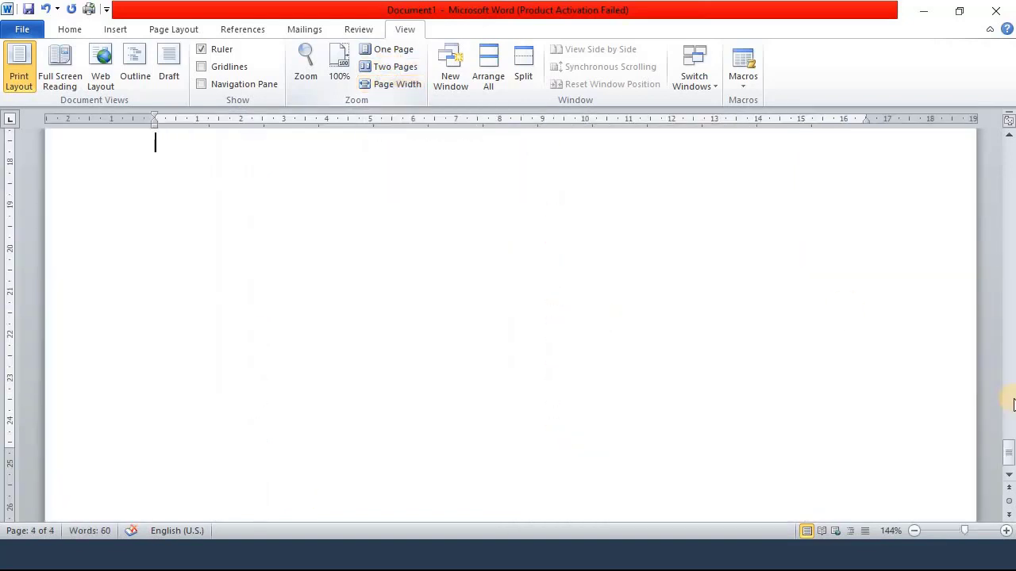
- Scroll the document, switch to Two Pages then One Page, and raise the zoom to 60%
drag(1006, 416, 1006, 127)
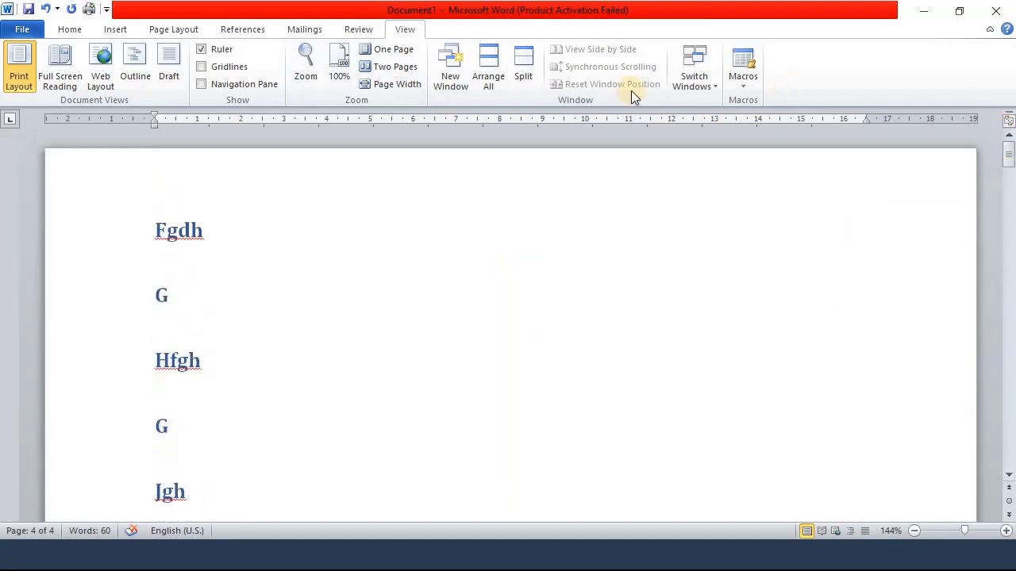
click(380, 70)
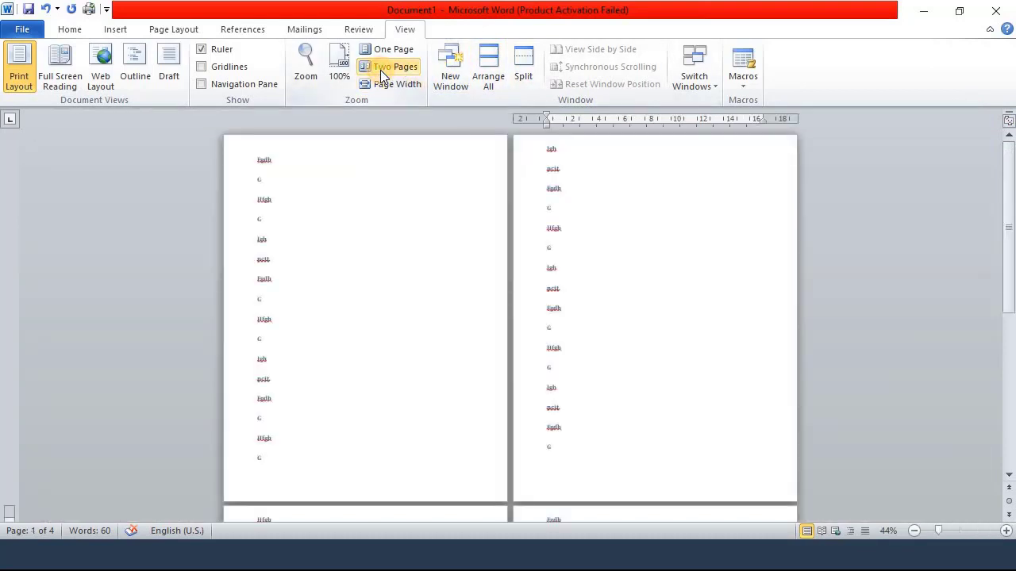
click(383, 51)
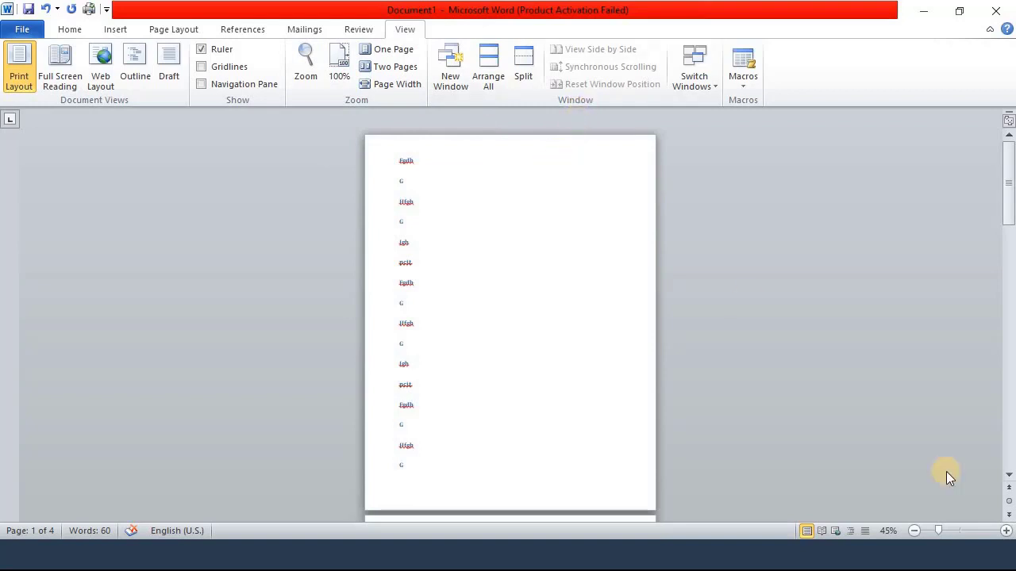
click(1006, 531)
click(1006, 531)
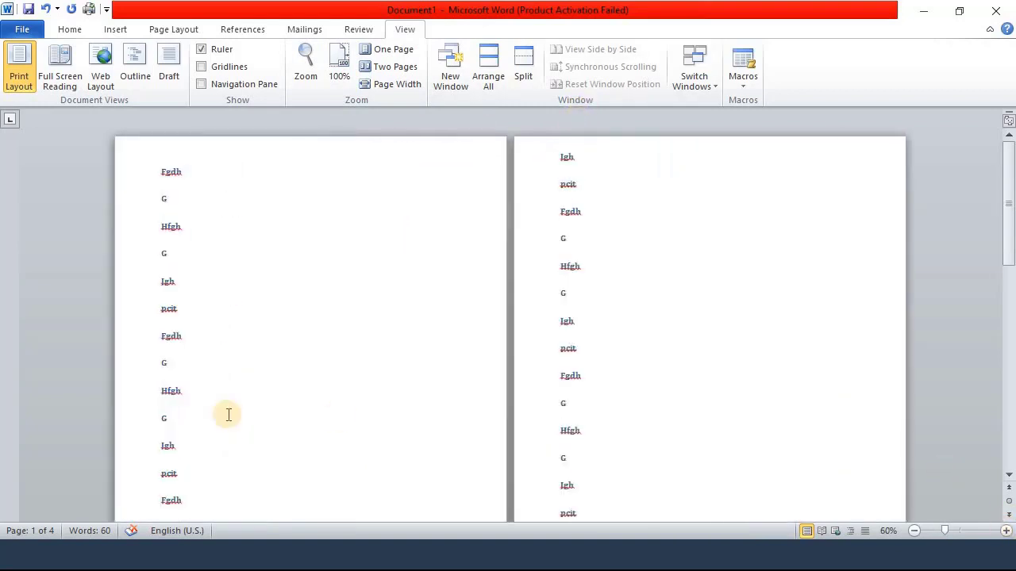
- Open a second window of Document1, maximize then restore it, and switch between Review and View tabs
click(442, 88)
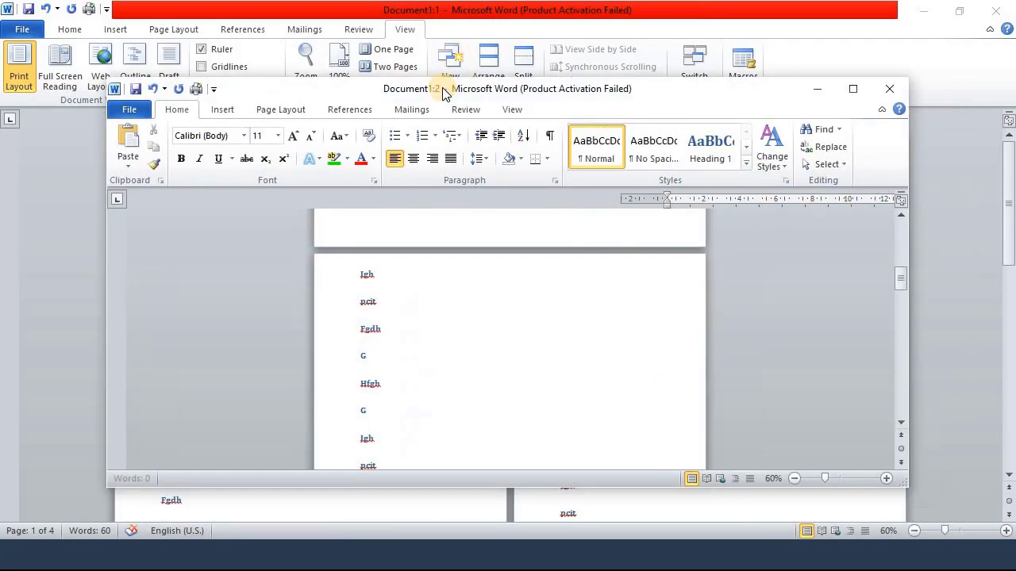
click(852, 89)
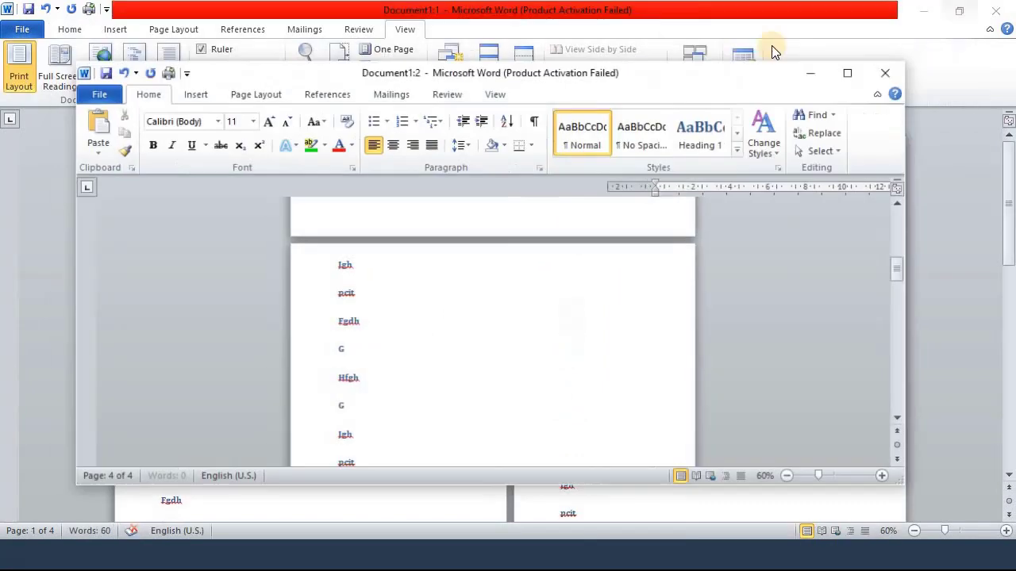
click(957, 11)
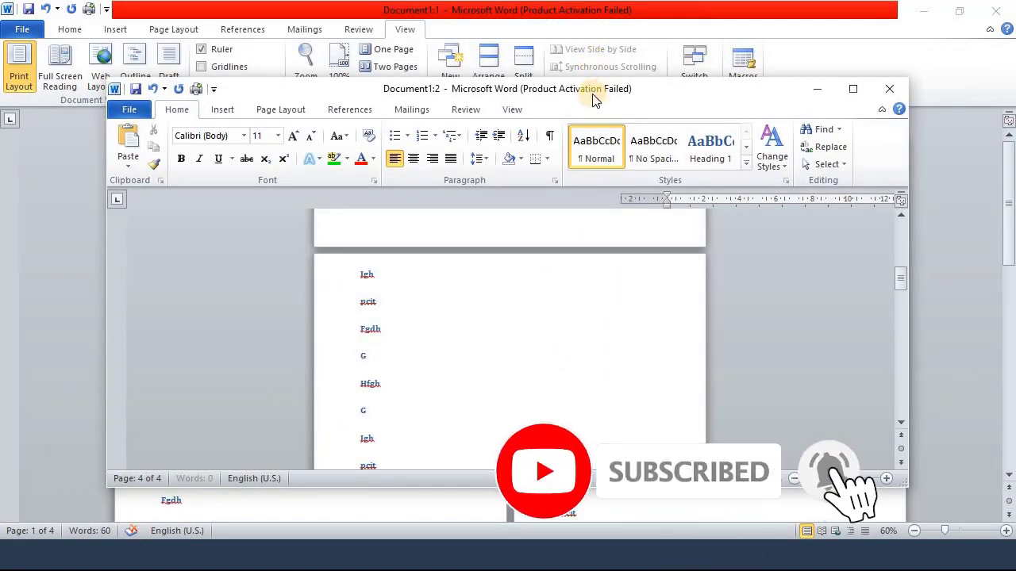
click(483, 116)
click(511, 111)
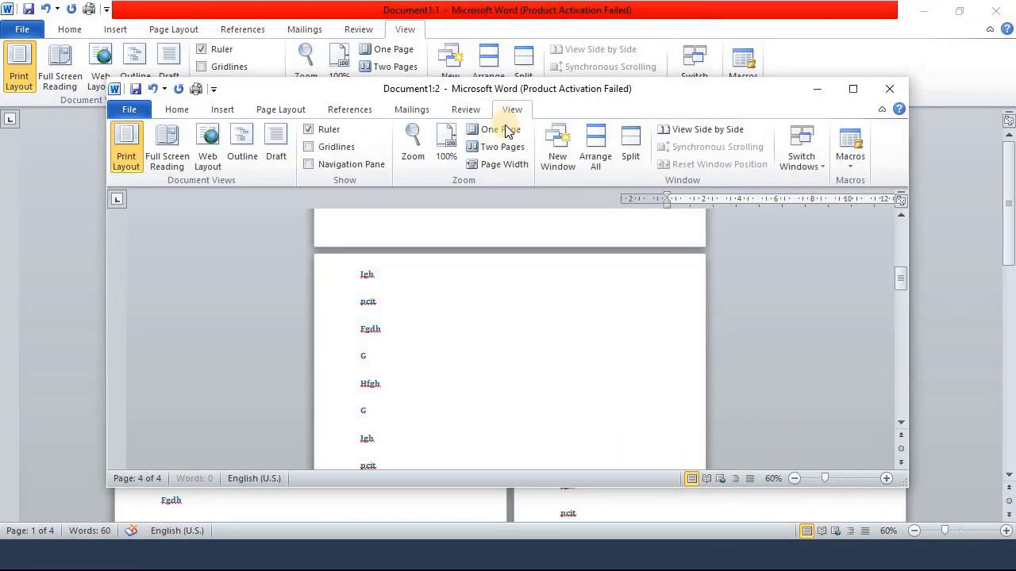
- Open a third window, Document1:3, toggle its View and Review tabs, and maximize it
click(558, 163)
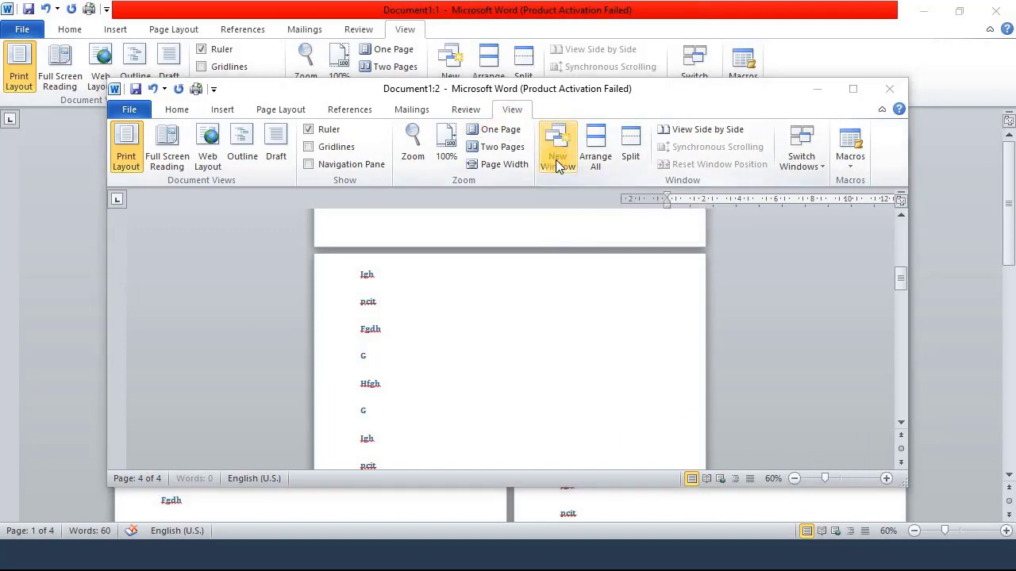
click(512, 111)
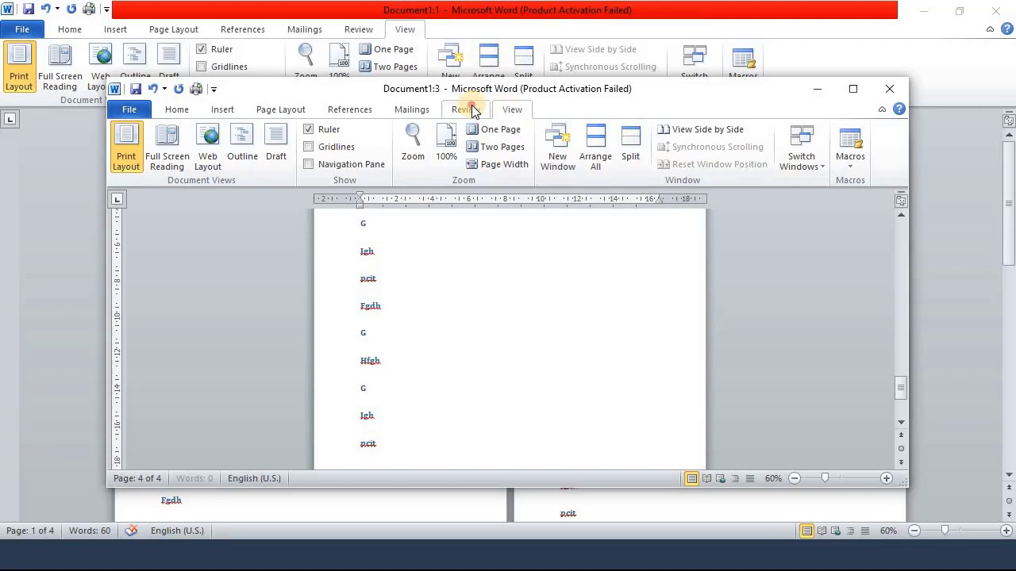
click(465, 109)
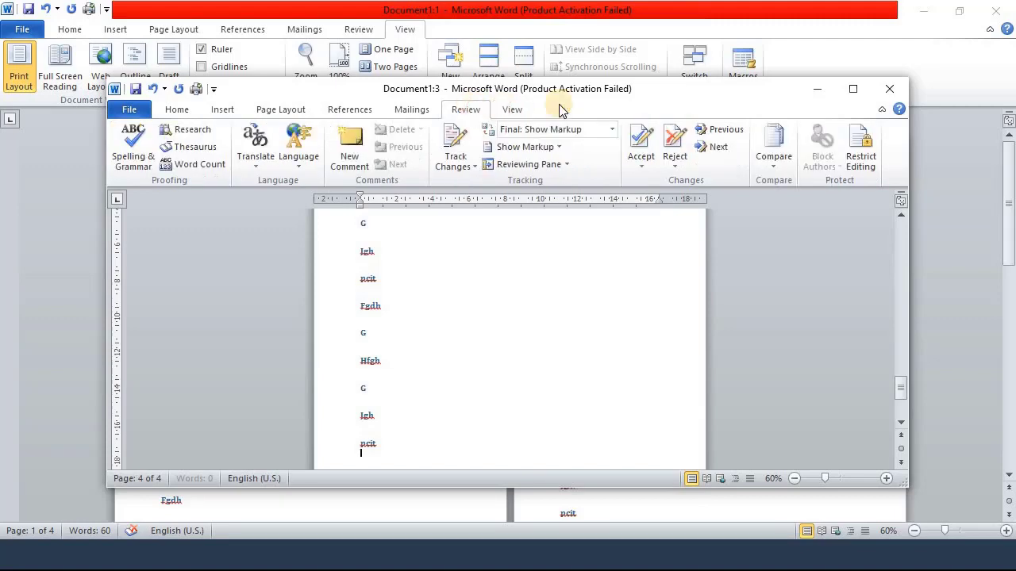
double_click(784, 86)
click(404, 29)
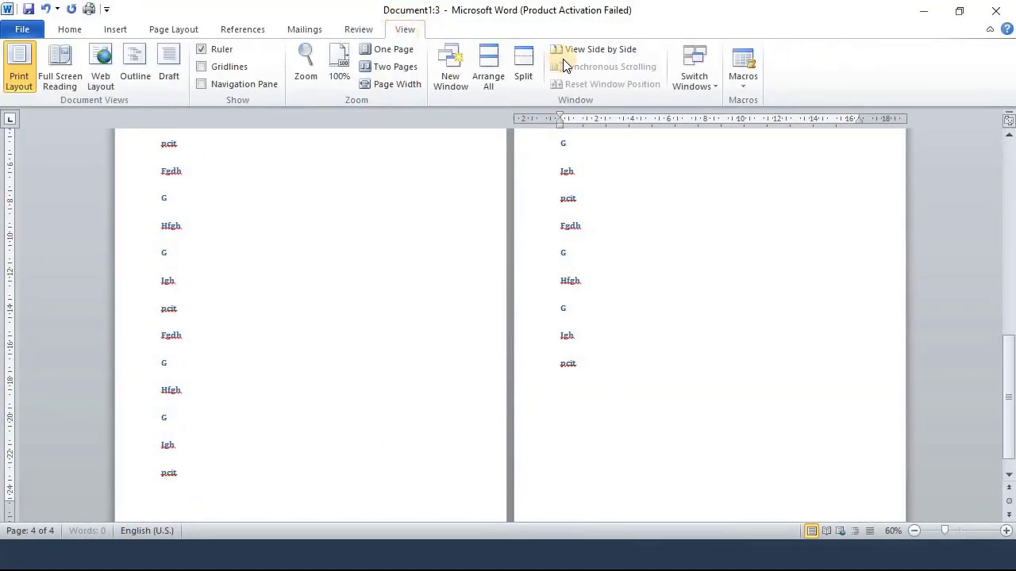
click(482, 69)
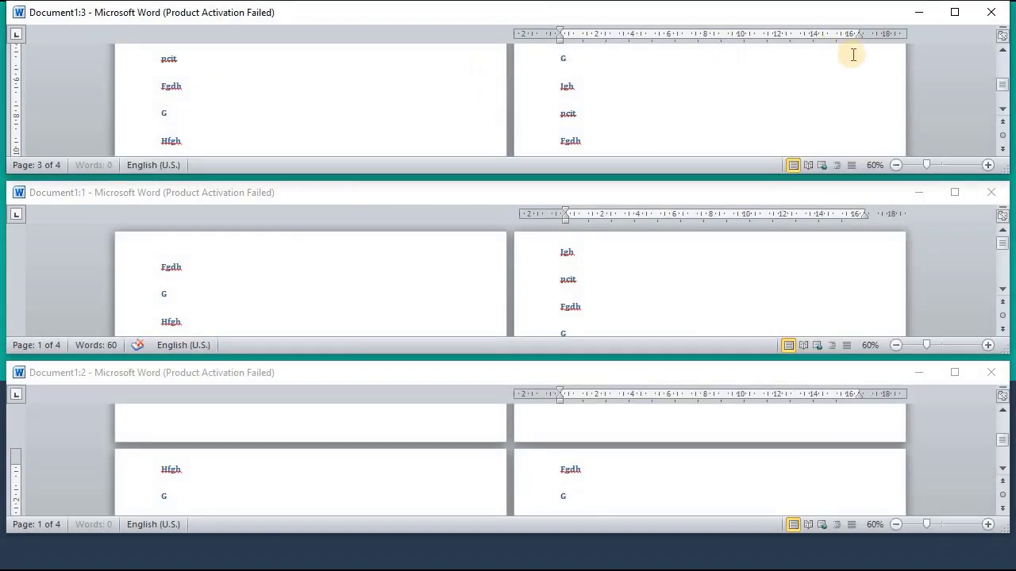
click(530, 101)
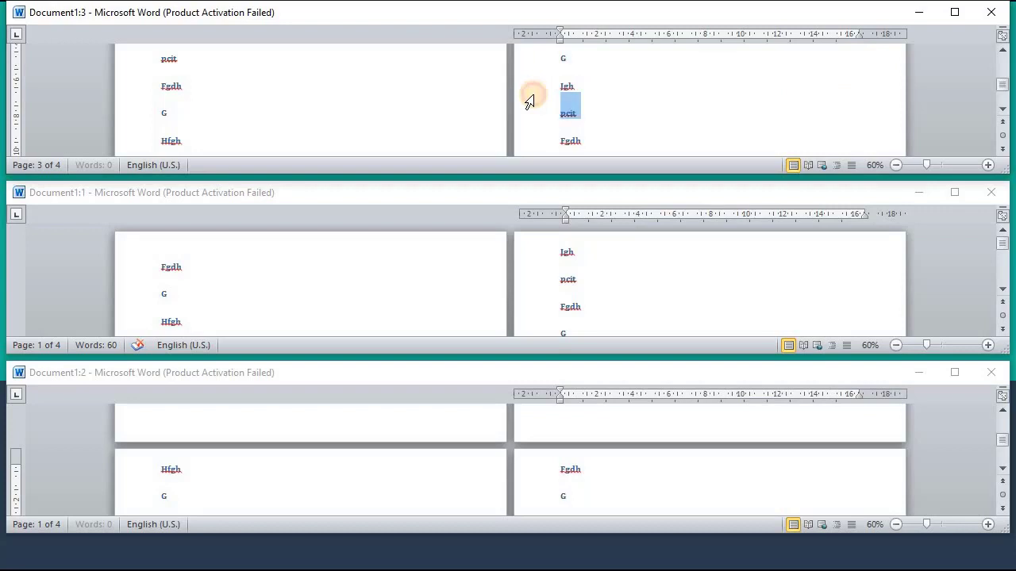
click(751, 283)
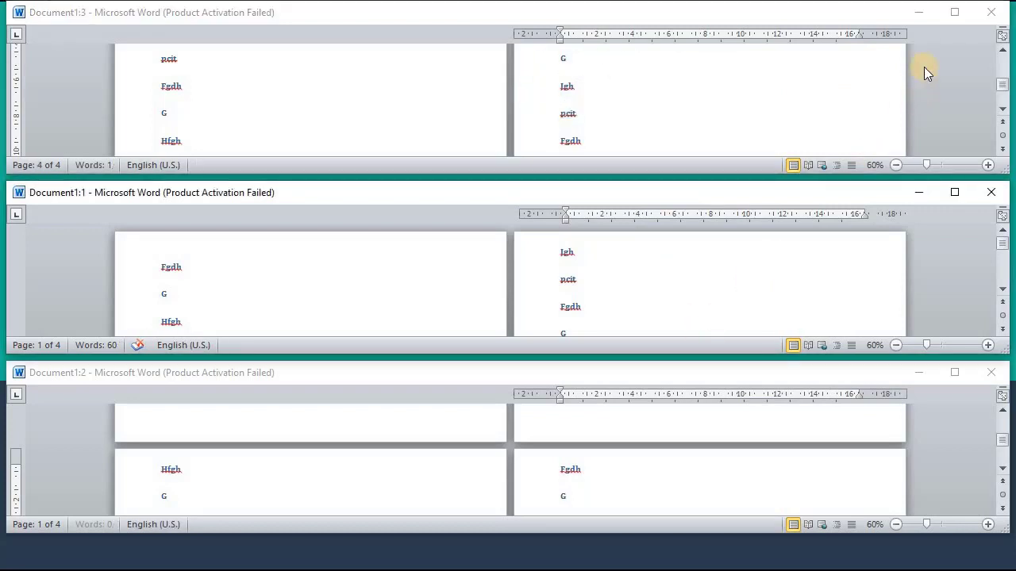
click(954, 14)
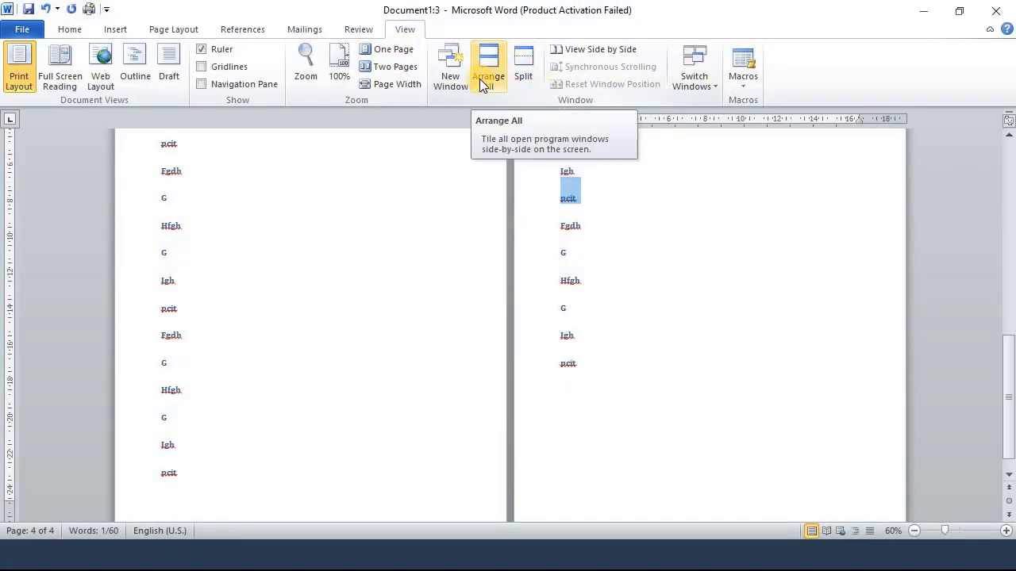
click(526, 67)
click(492, 143)
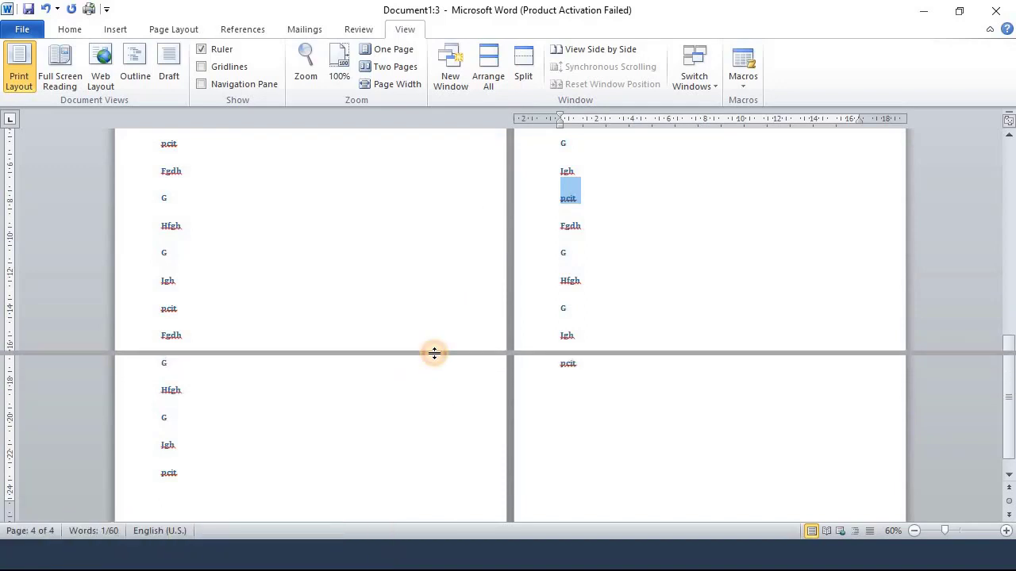
click(434, 353)
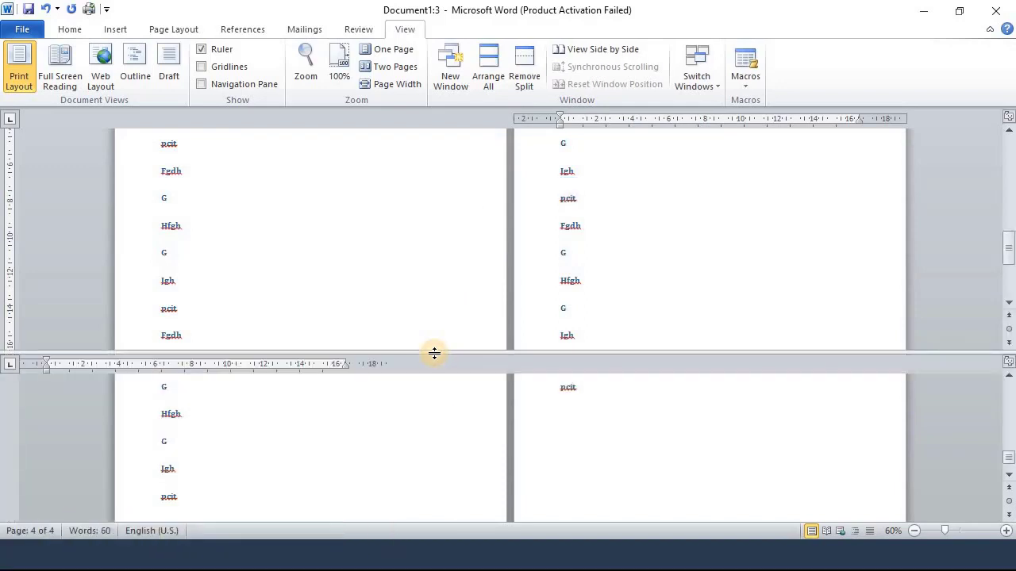
double_click(465, 312)
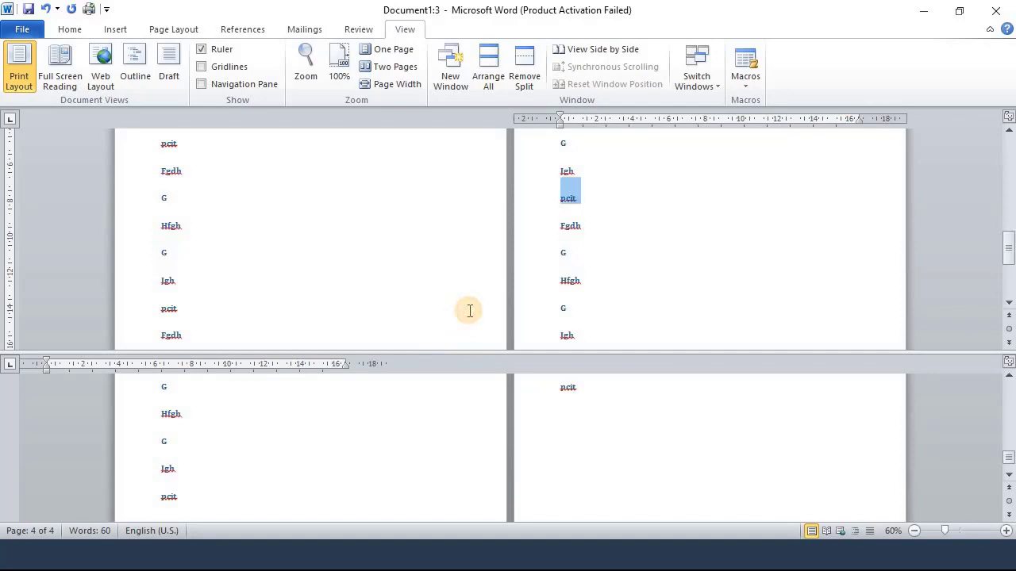
click(589, 424)
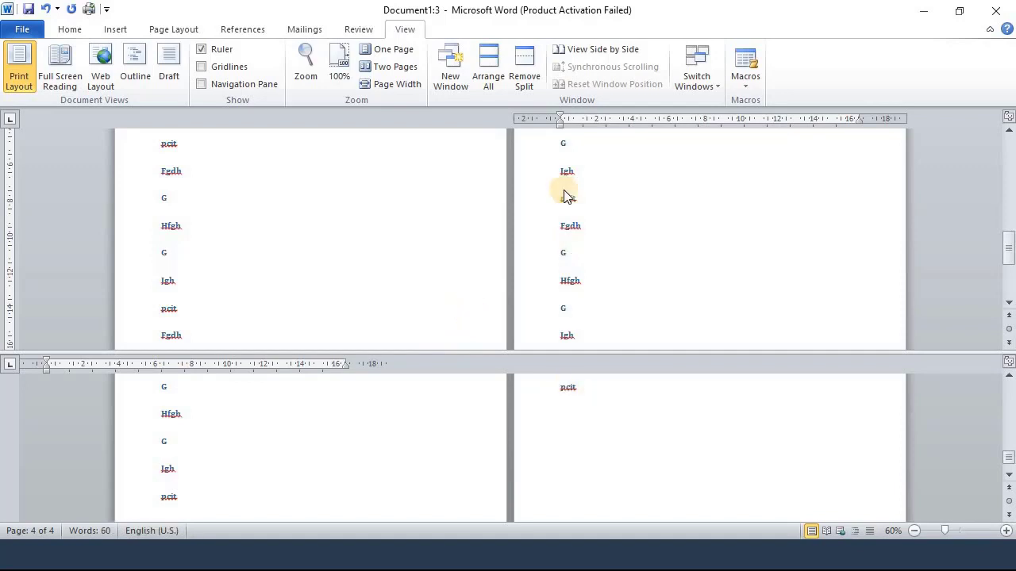
click(526, 79)
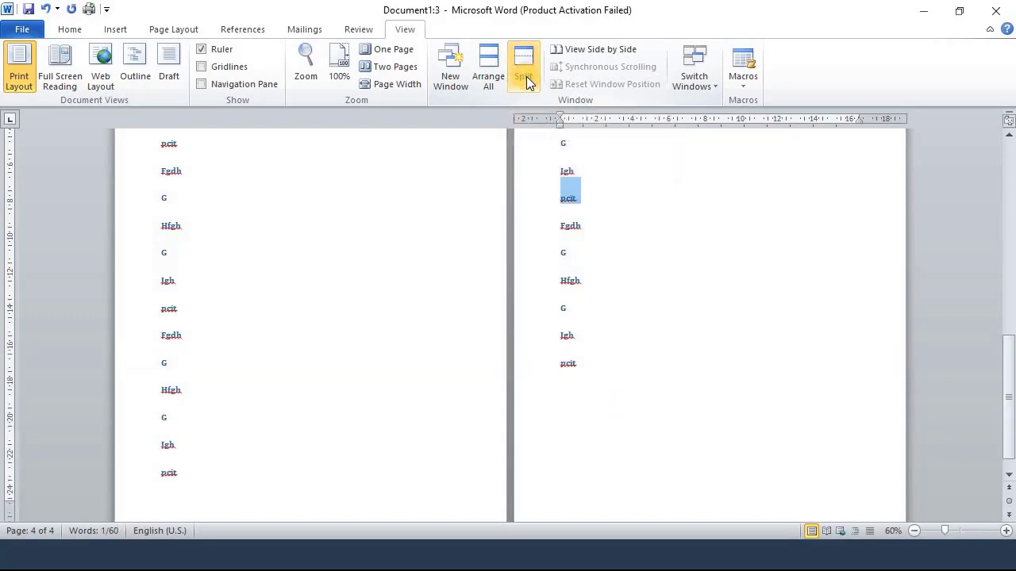
- Compare Document1:3 side by side with Document1:2 and maximize the left window
click(600, 49)
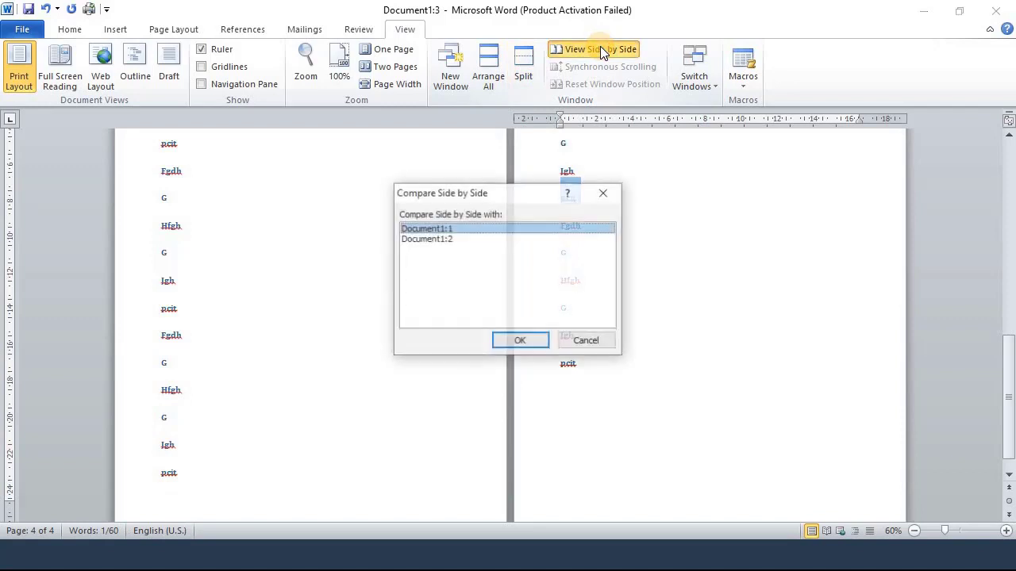
click(422, 242)
click(520, 341)
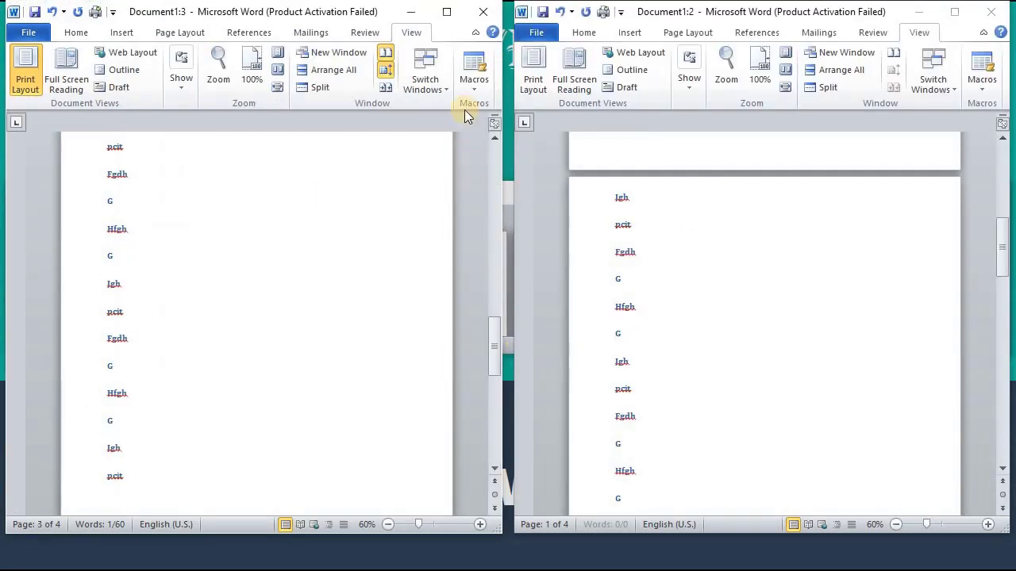
click(447, 12)
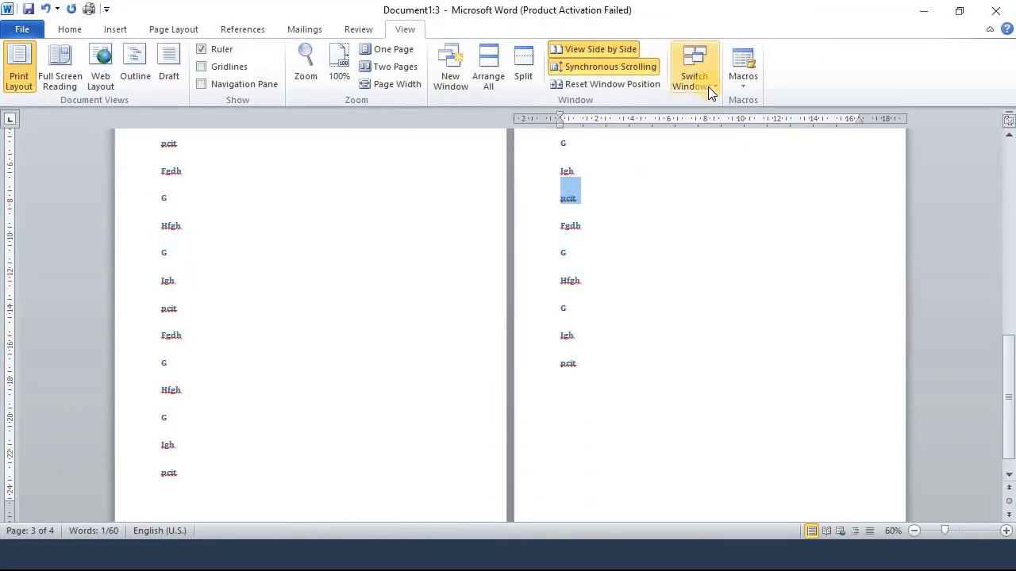
- Redo the comparison with Document1:1, turn off Synchronous Scrolling, and reset window positions
click(616, 48)
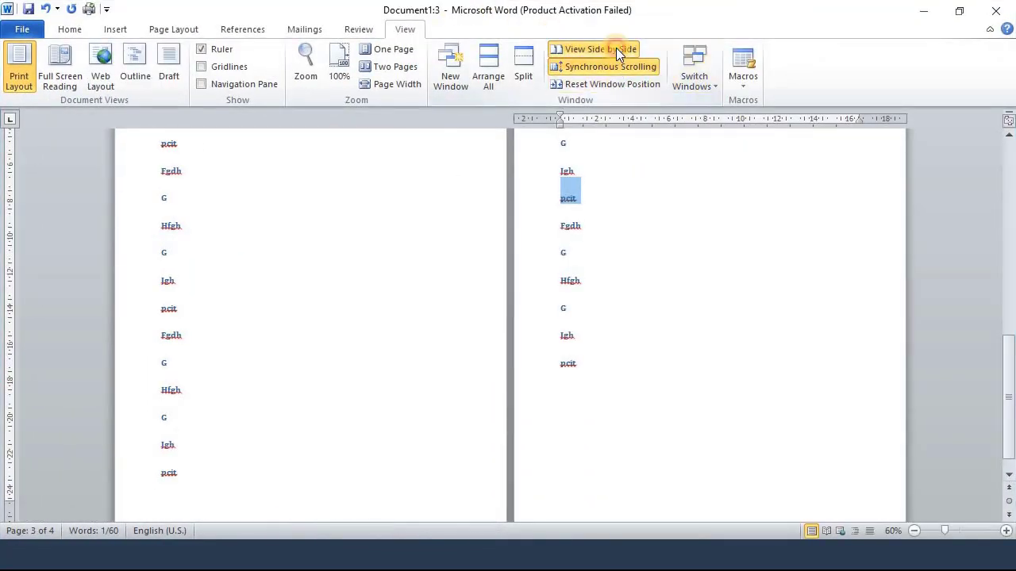
click(627, 48)
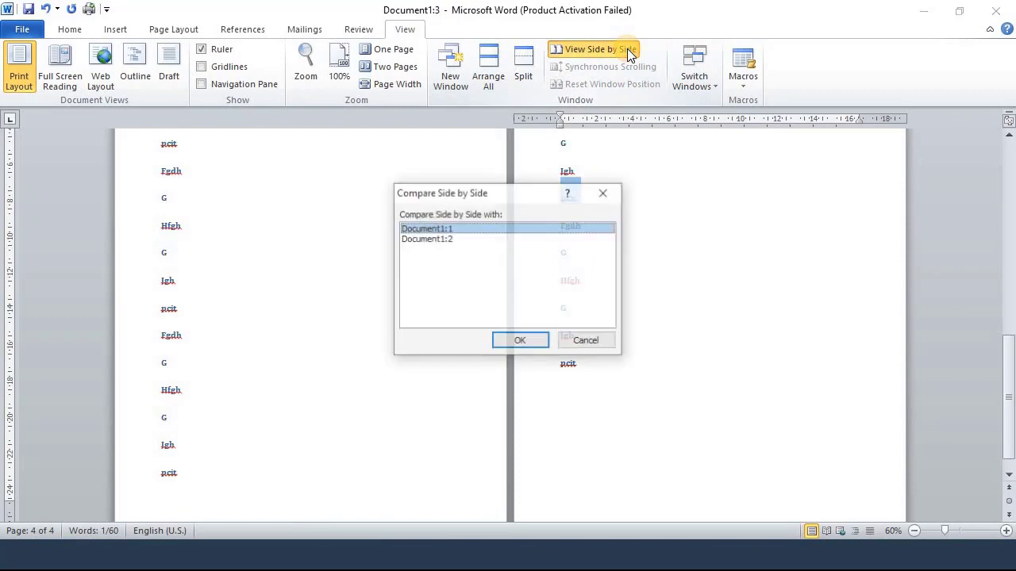
click(440, 228)
click(520, 341)
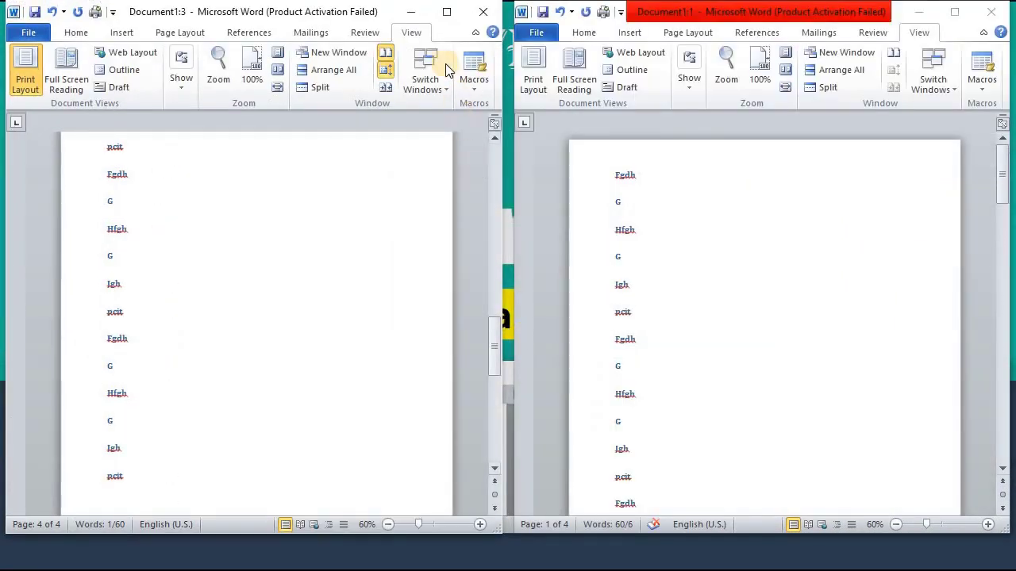
click(447, 14)
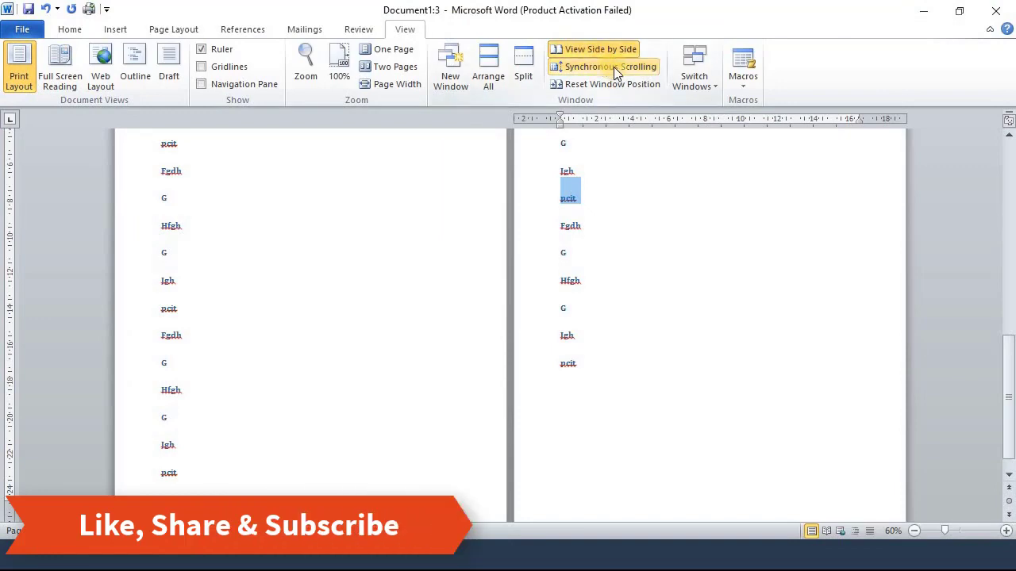
click(645, 69)
click(632, 89)
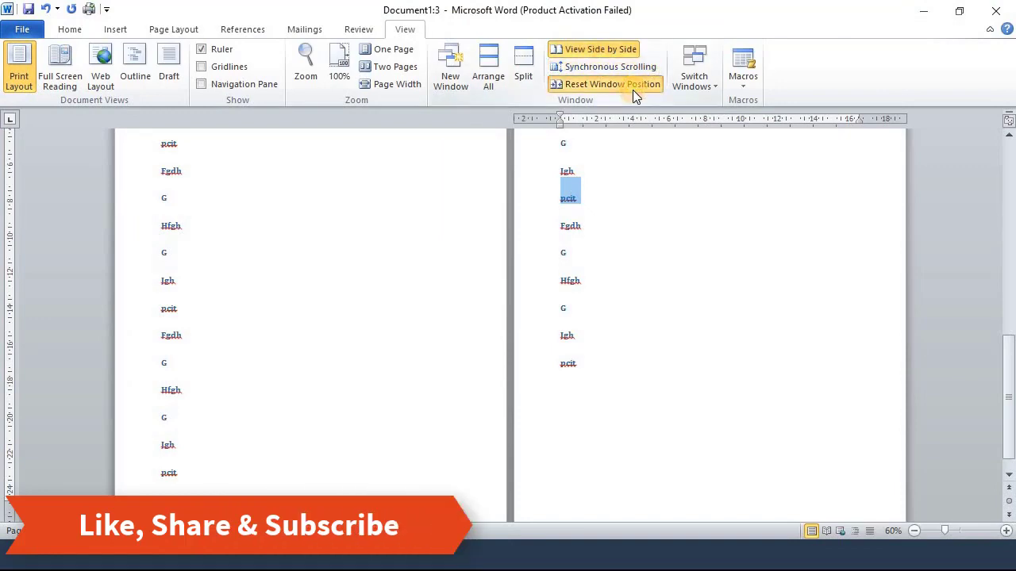
- Maximize the window, switch to Document1:2, then to Document1:1 and maximize it
click(449, 13)
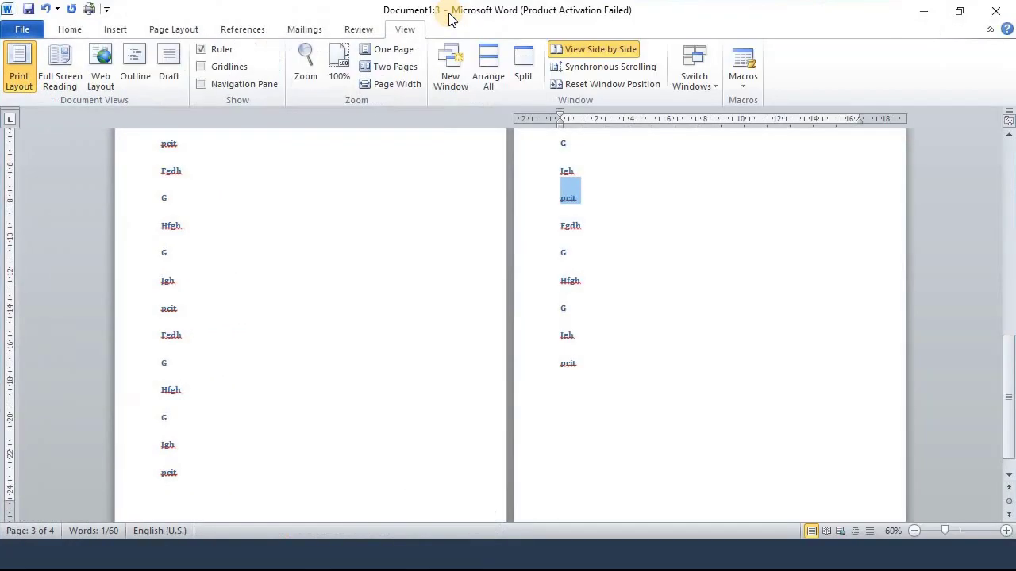
click(693, 78)
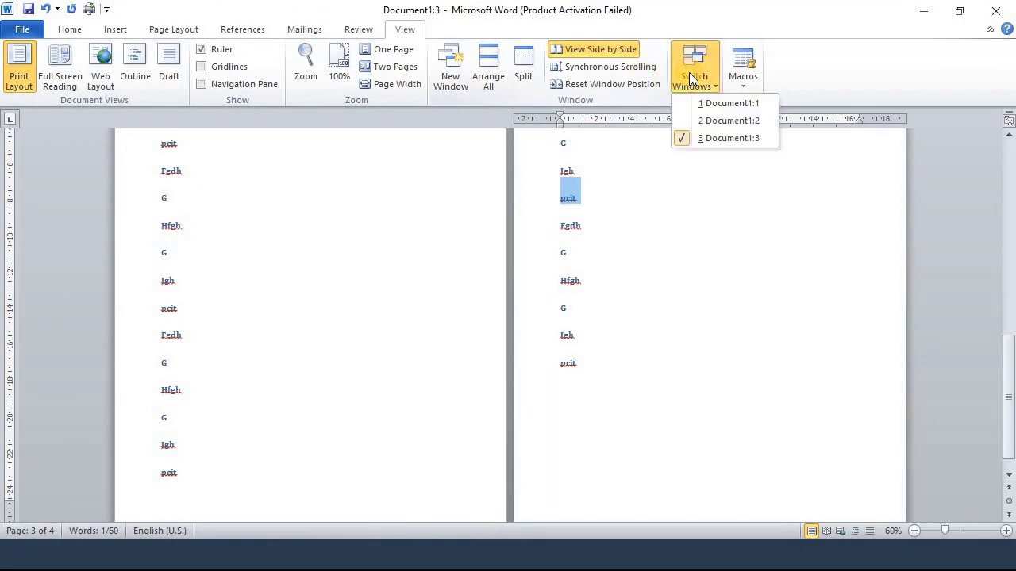
click(722, 120)
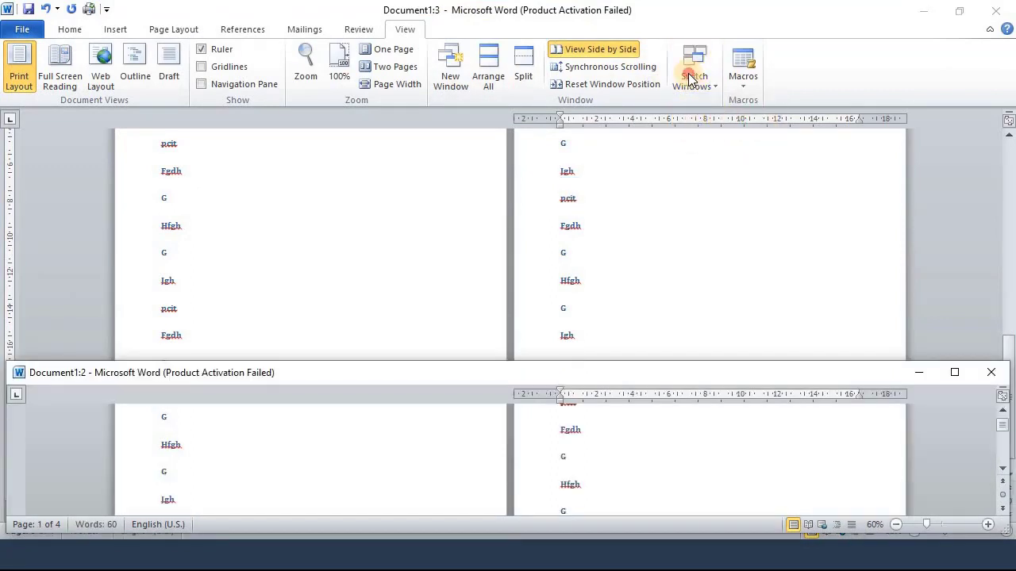
click(695, 89)
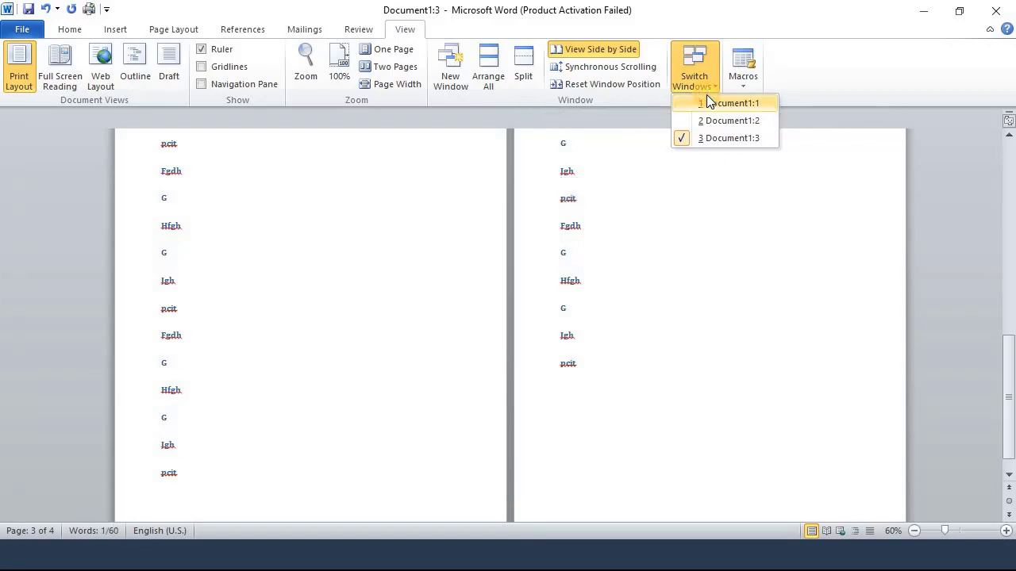
click(706, 96)
click(952, 18)
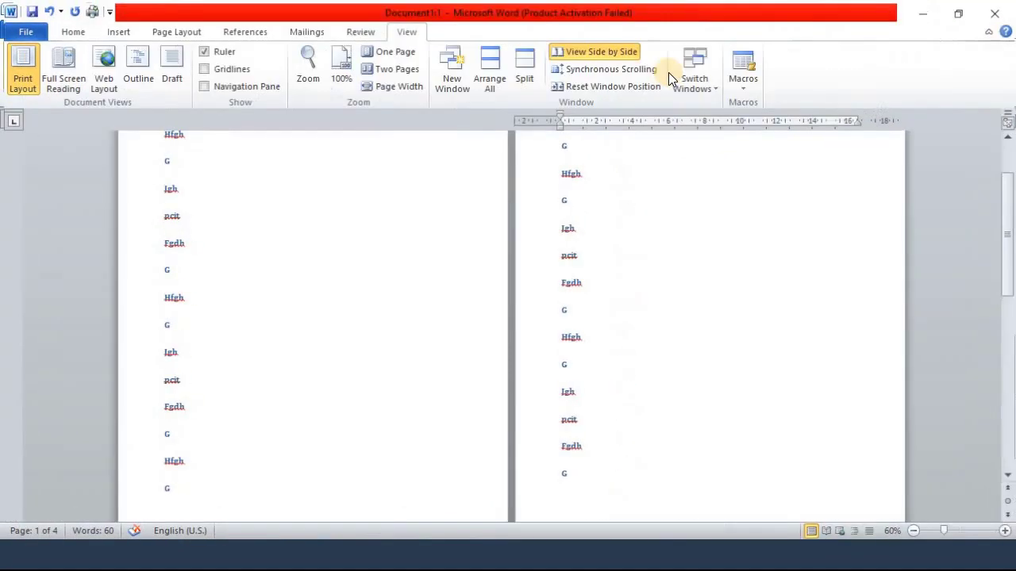
- Switch to Document1:3 and Document1:2, restore Document1:3, then bring Document1:1 forward maximized
click(704, 87)
click(722, 138)
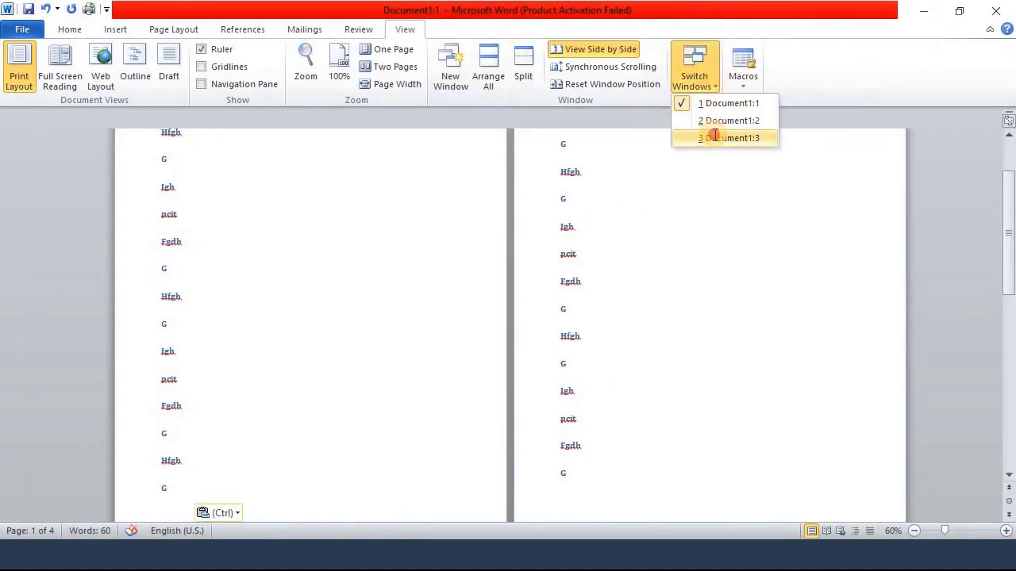
click(706, 87)
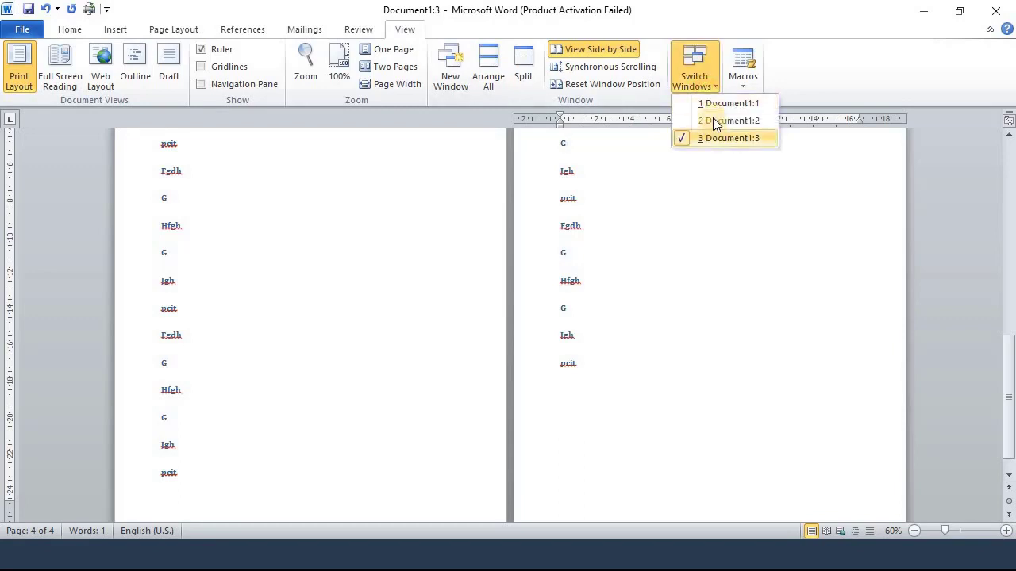
click(712, 119)
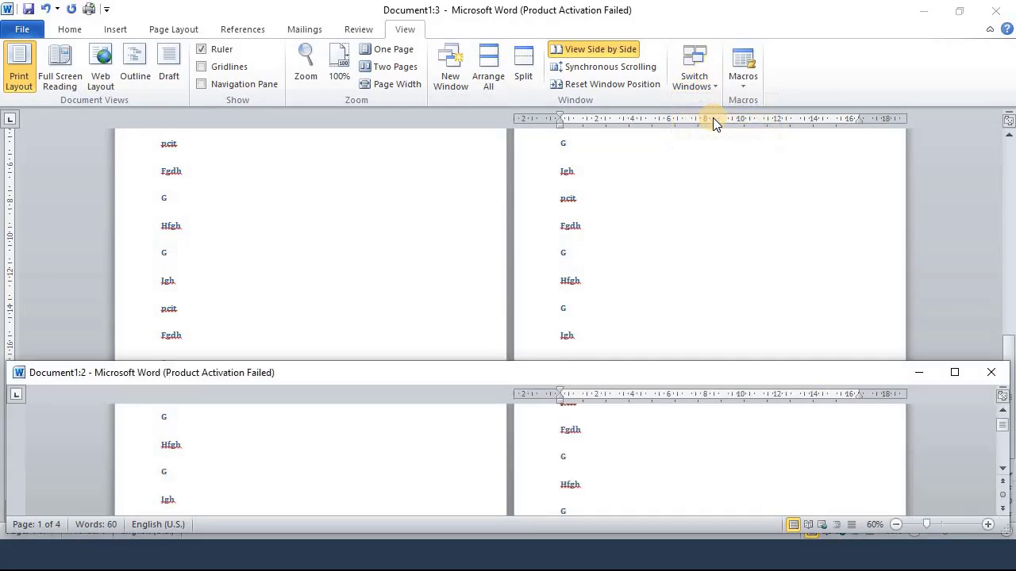
click(958, 11)
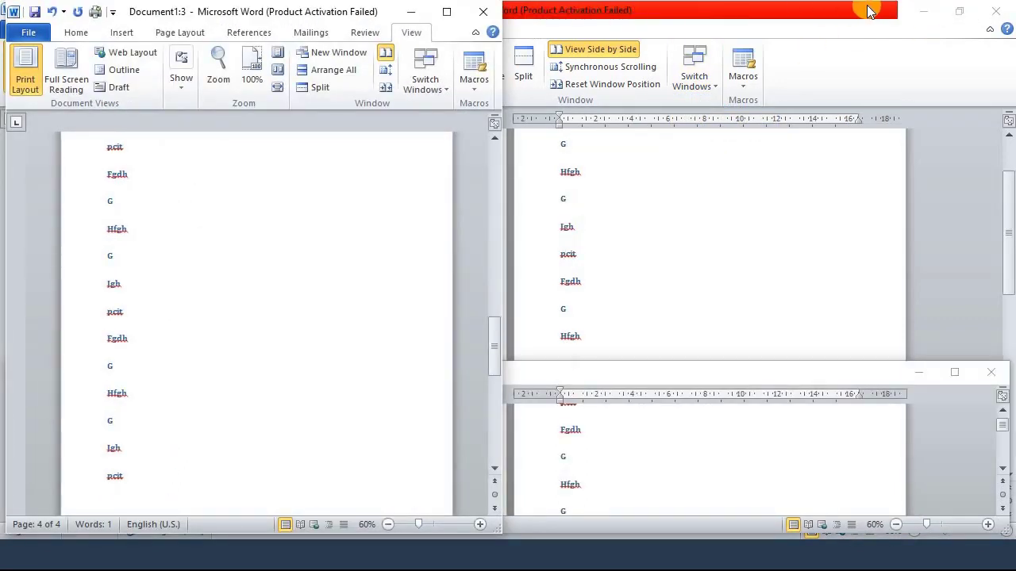
click(957, 11)
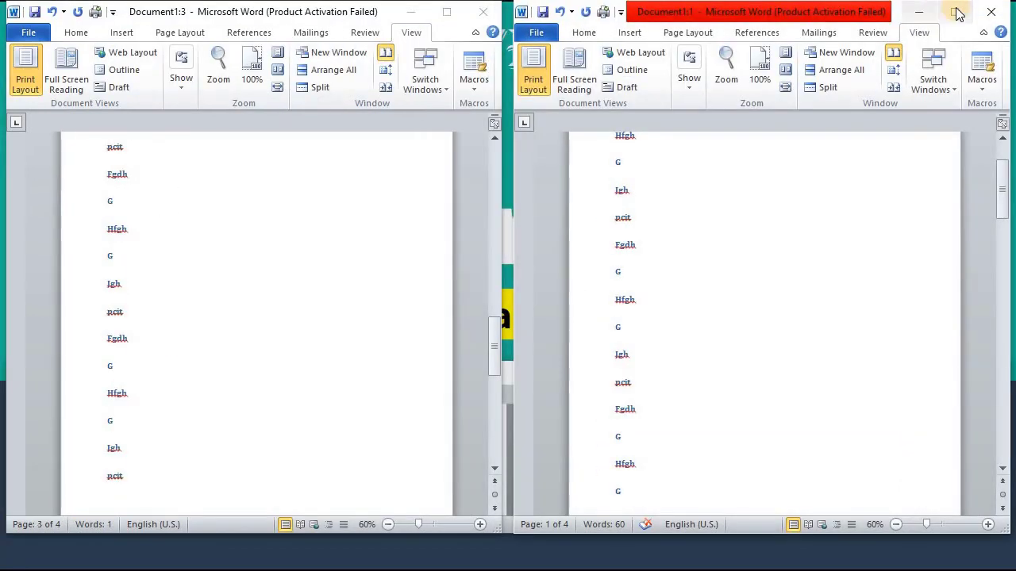
click(955, 11)
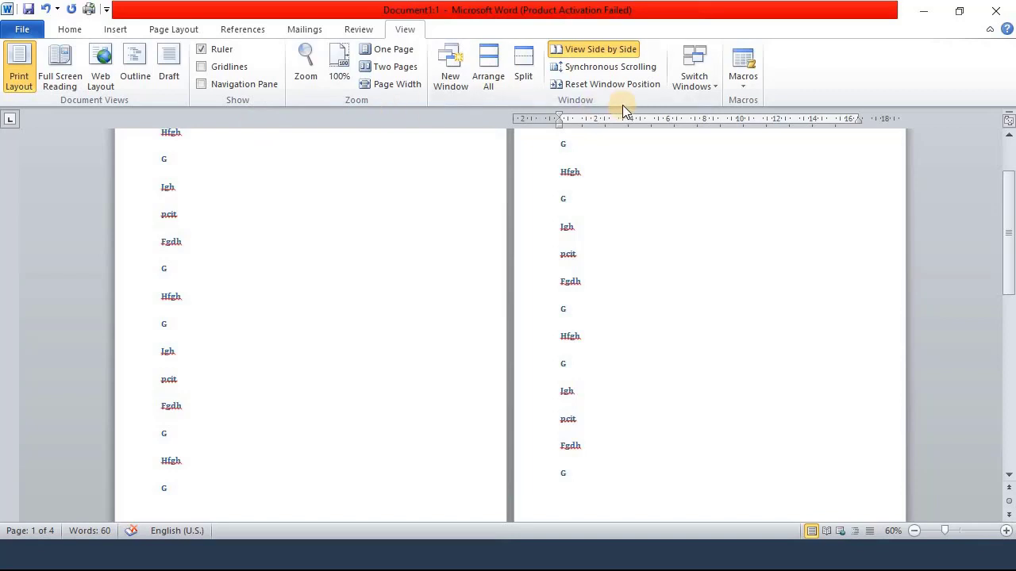
- Try recording a macro named 111, dismiss the invalid-name error, and close the Macros menu
click(746, 92)
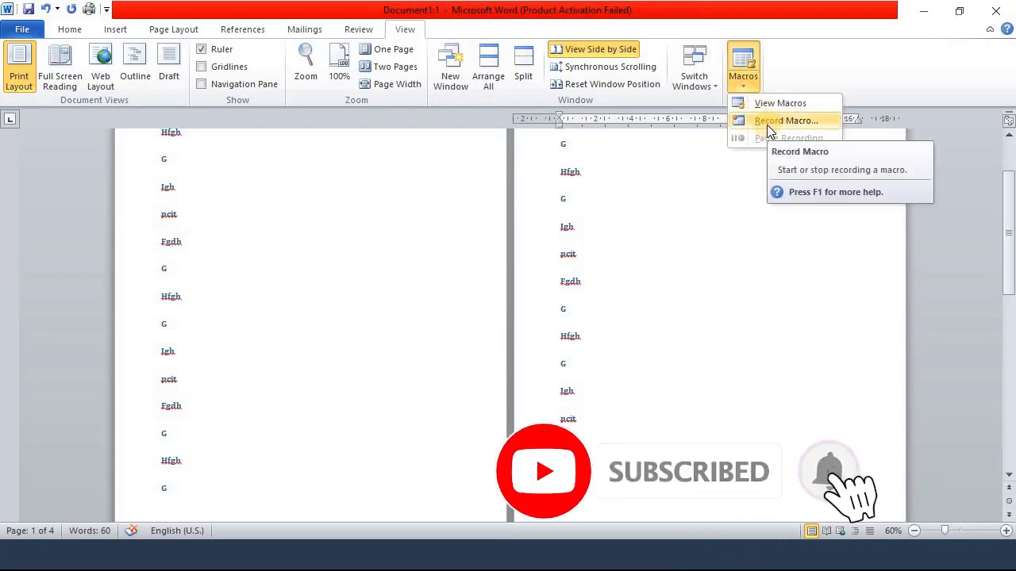
click(768, 125)
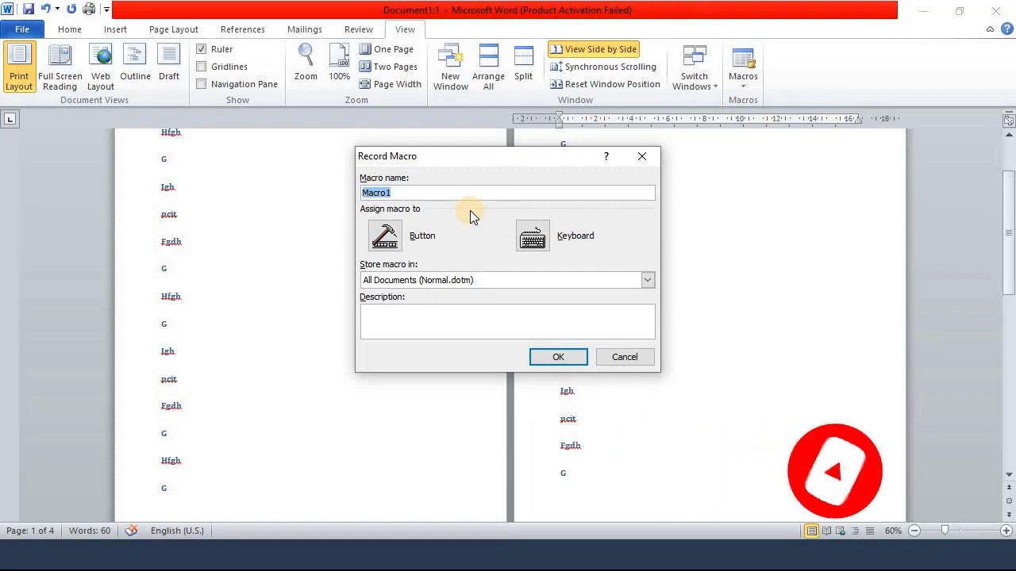
text(111)
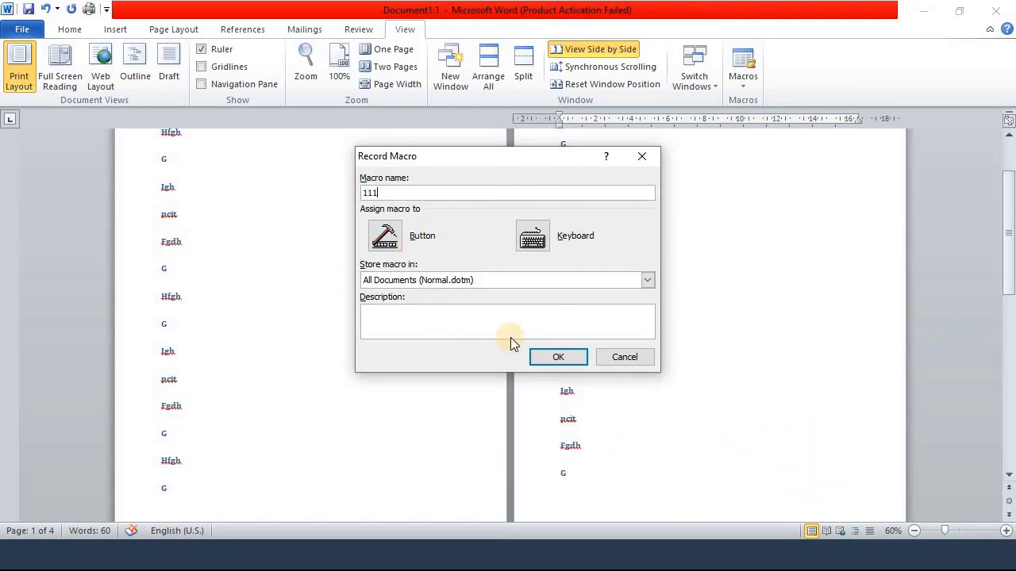
click(545, 357)
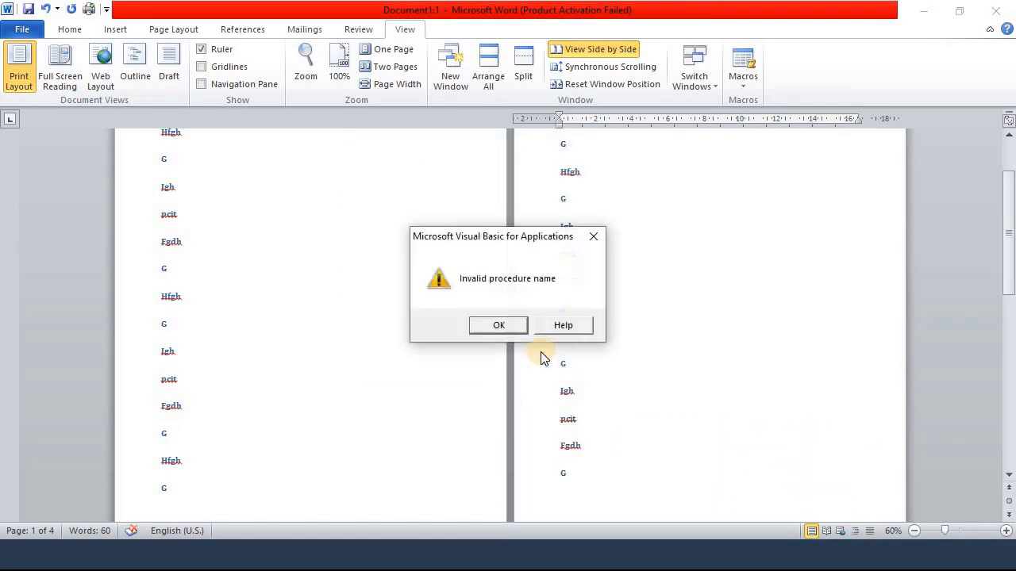
click(507, 326)
click(746, 82)
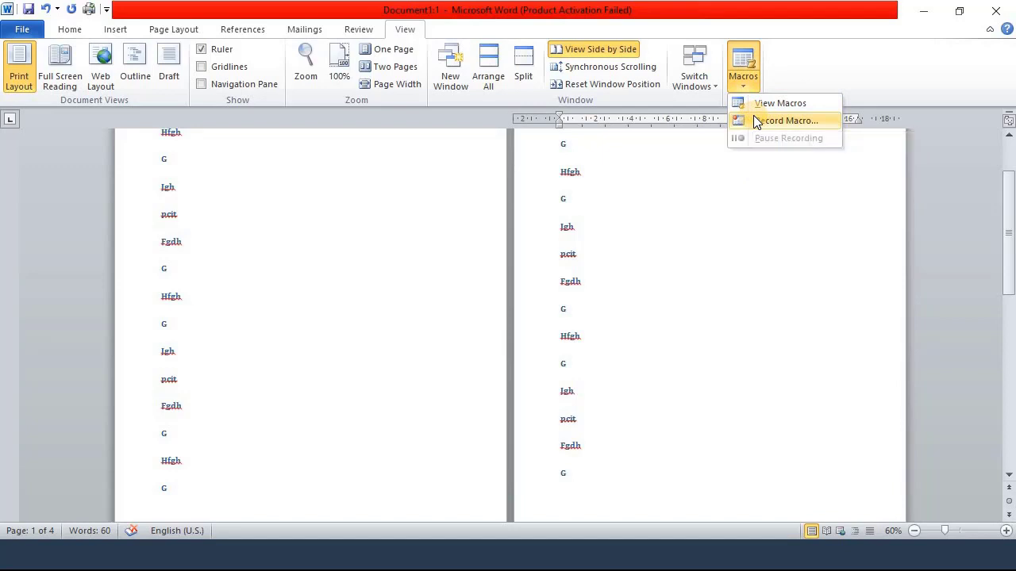
click(731, 163)
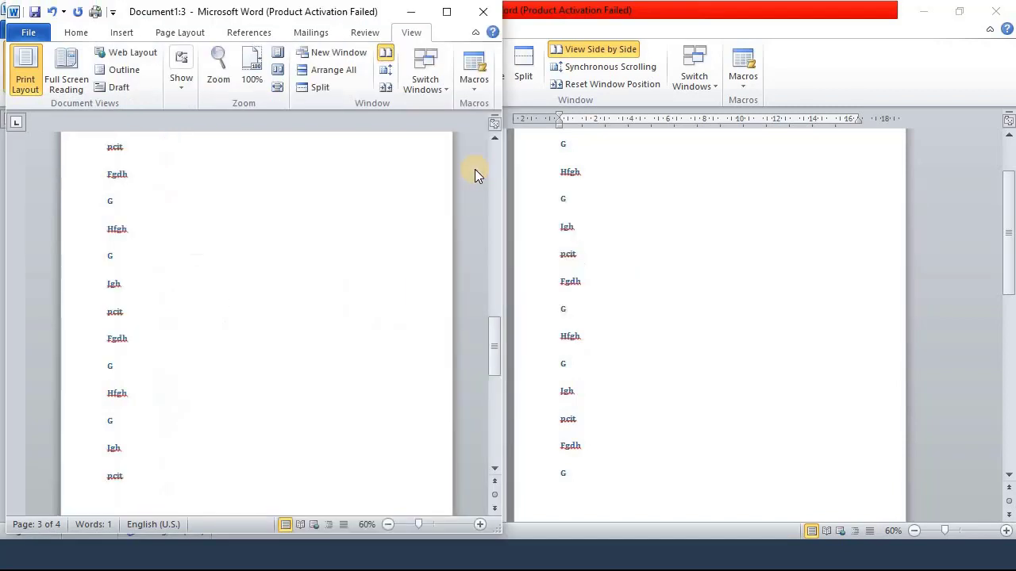
- Switch to Adobe Acrobat and advance to the 'Thanks for Watching' slide on page 2
key(alt+Tab)
key(alt+Tab)
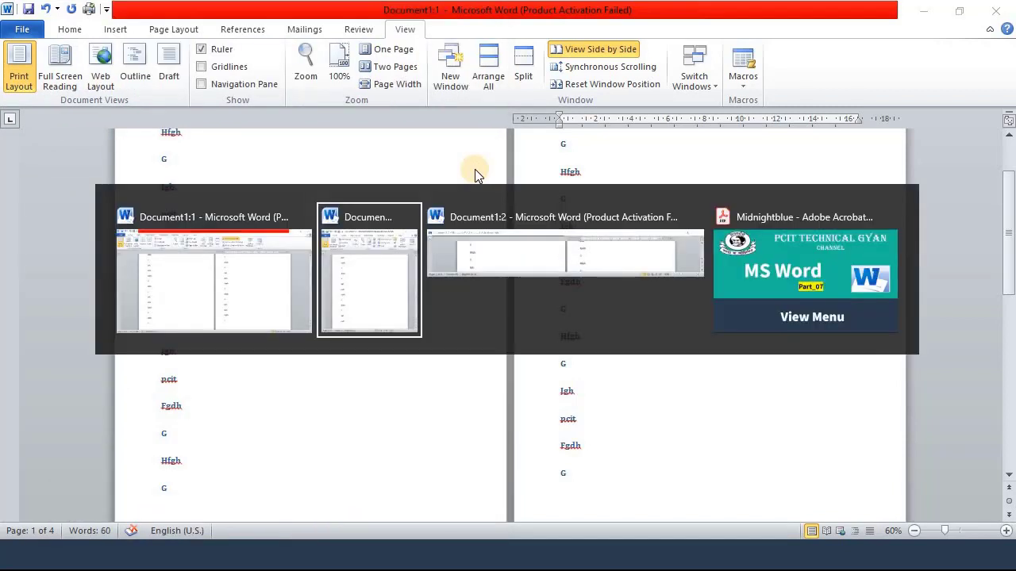
key(Tab)
key(alt+Tab)
click(474, 169)
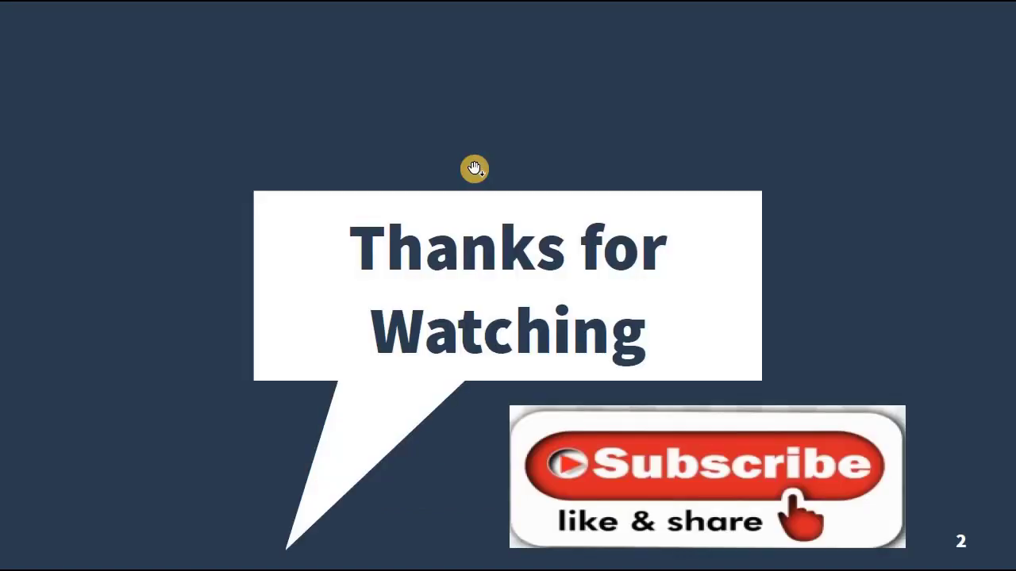